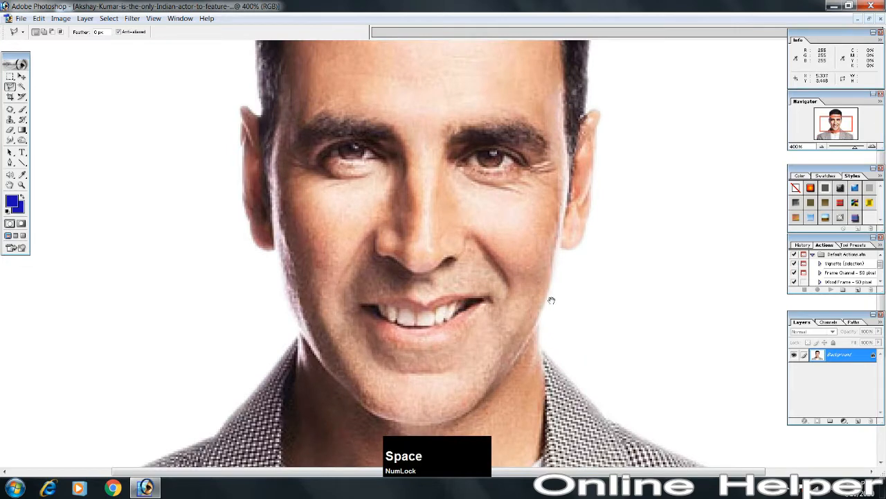
- Trace a Polygonal Lasso outline down the neck's right edge, along the shirt collar, and up the neck's left edge to the jaw
left_click_drag(542, 286, 517, 201)
left_click(504, 221)
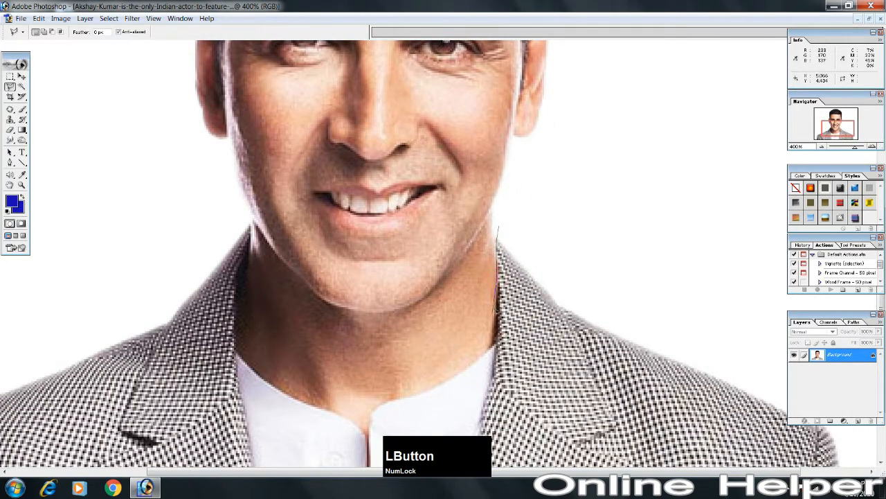
left_click(476, 357)
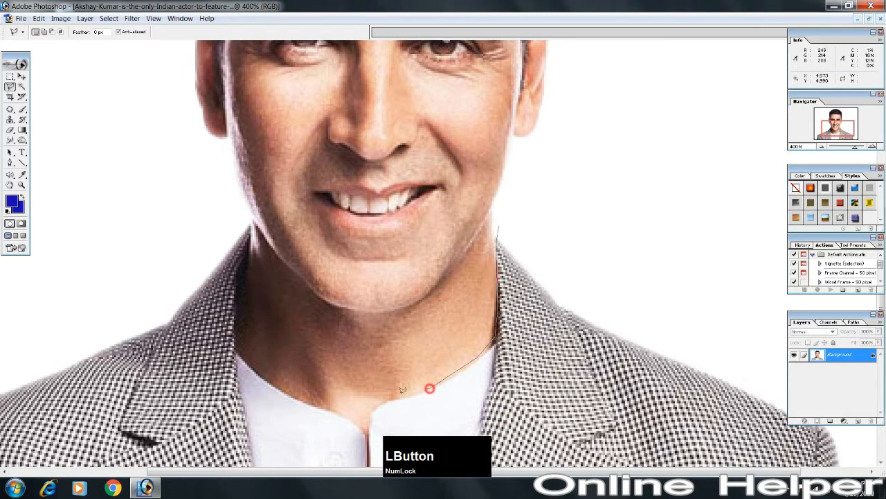
left_click(360, 409)
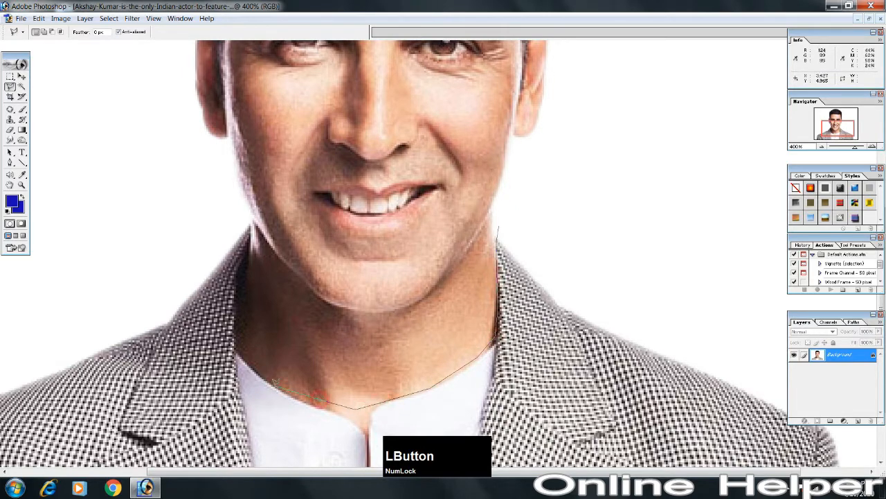
left_click(246, 359)
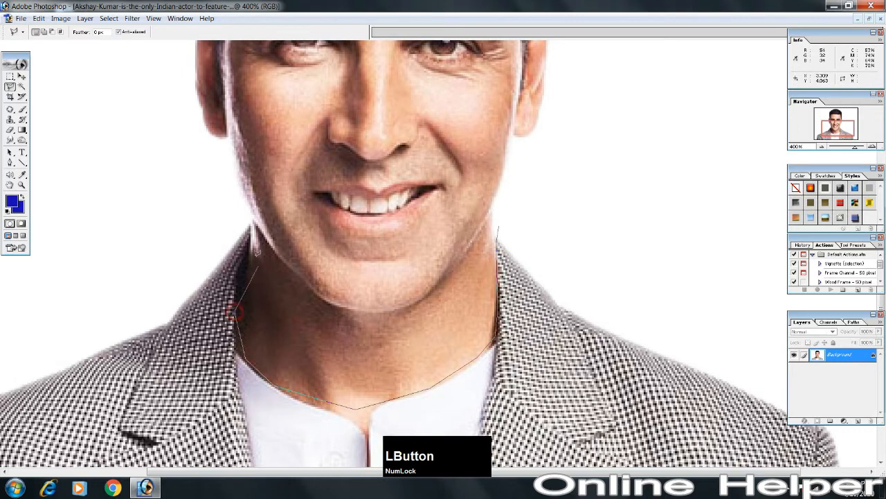
left_click(248, 211)
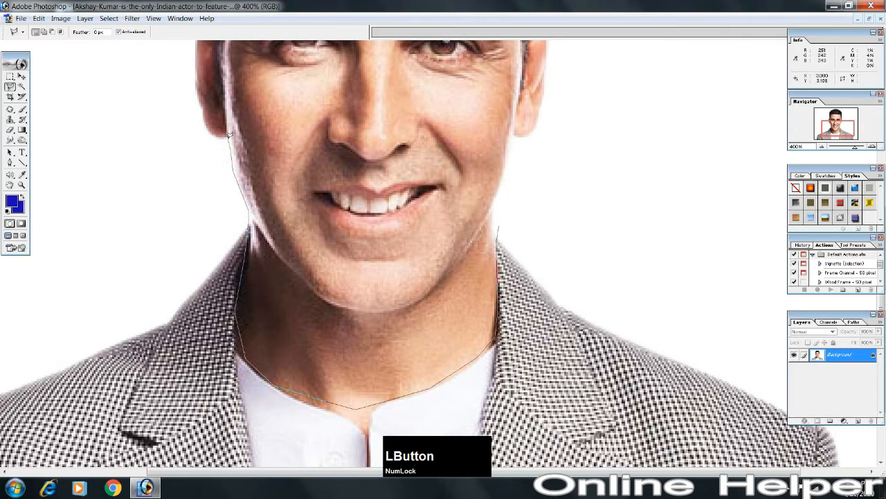
- Continue the outline up the left jaw edge and around the left earlobe, then close the selection
key("ctrl+equal")
key("ctrl+equal")
key("ctrl+equal")
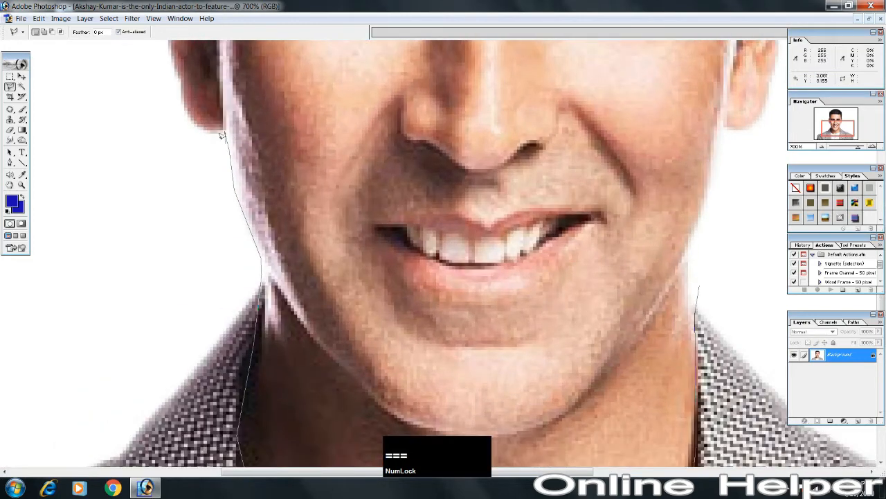
left_click(224, 129)
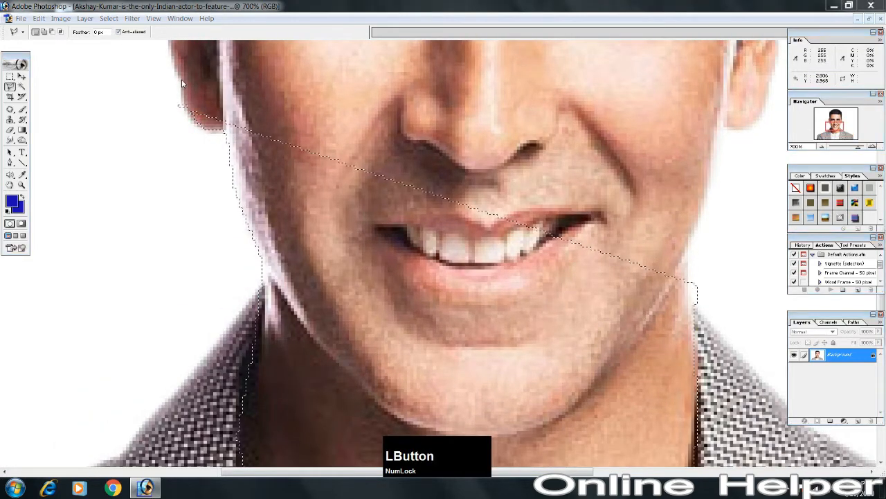
double_click(180, 105)
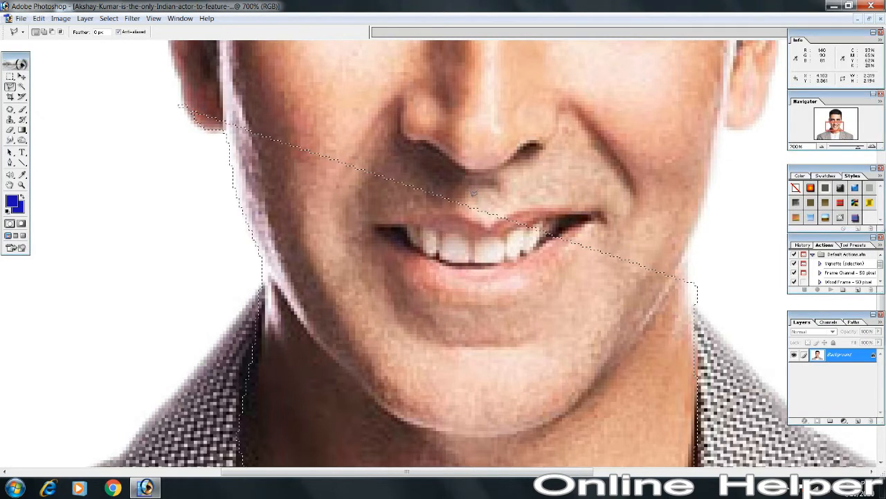
- Start an outline that adds to the selection at the left earlobe and trace it up the ear's outer edge
key("ctrl+minus")
key("ctrl+minus")
key("ctrl+minus")
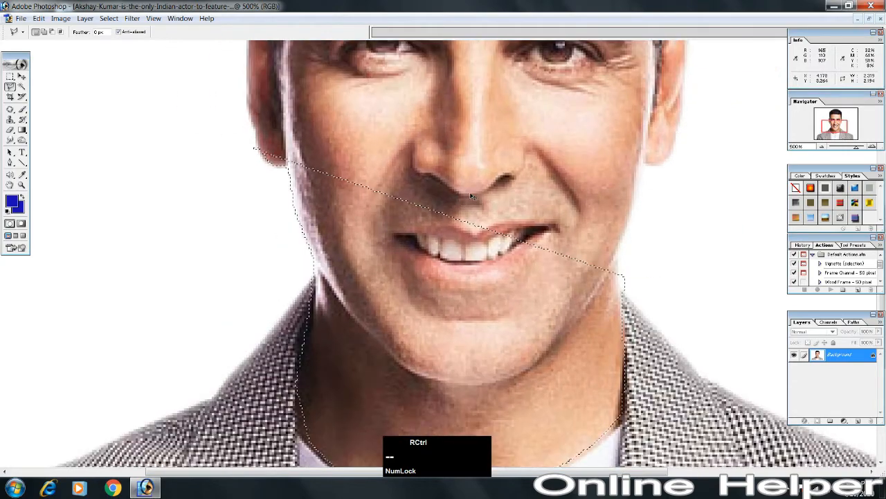
key("ctrl+equal")
key("ctrl+equal")
key("ctrl+equal")
key("ctrl+equal")
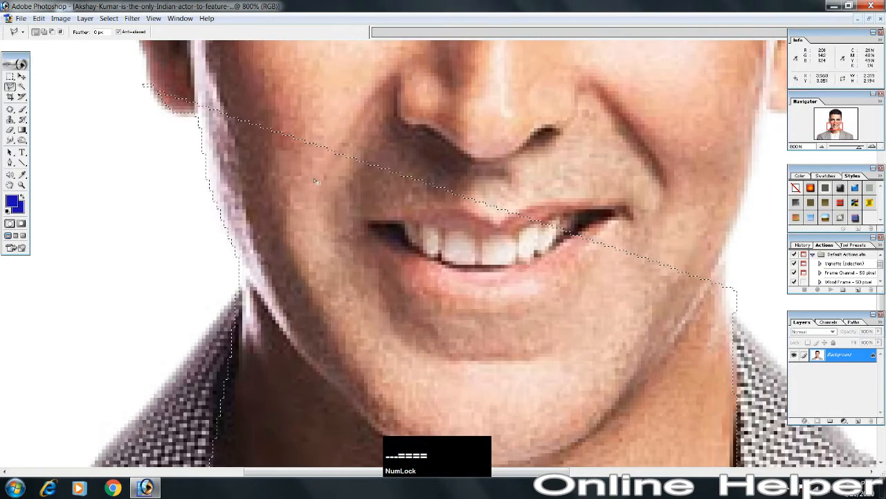
key("space")
left_click_drag(275, 161, 468, 303)
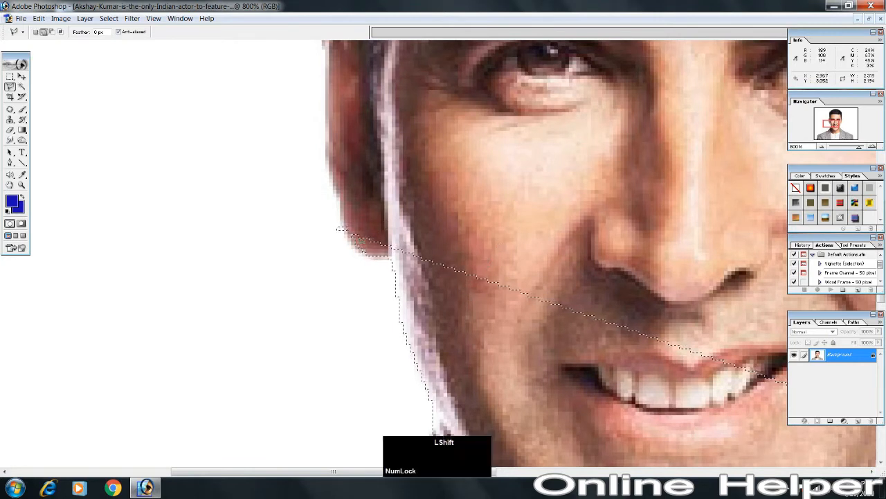
left_click(345, 228, "shift")
left_click(342, 215)
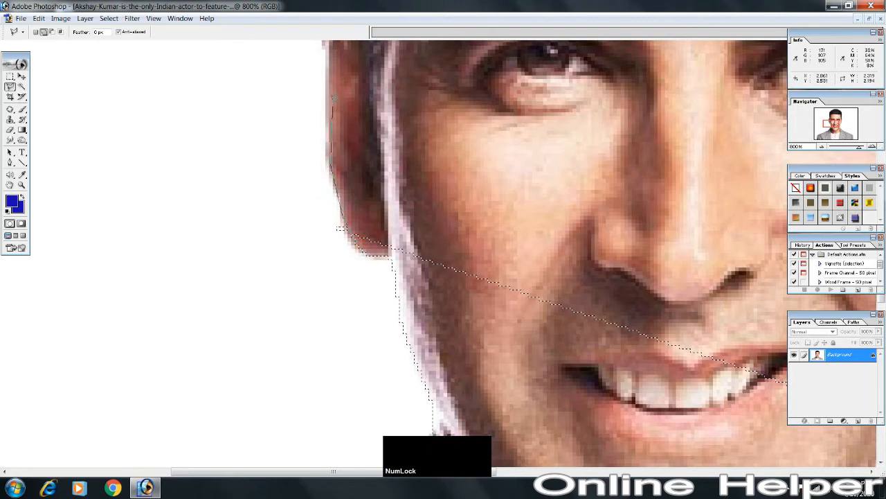
left_click(330, 93)
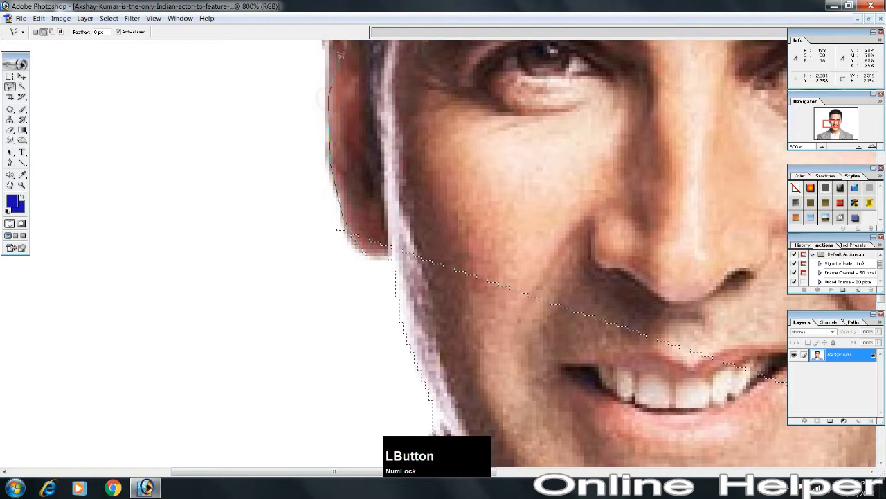
- Extend the lasso outline around the top of the left ear to where it meets the hair
key("space")
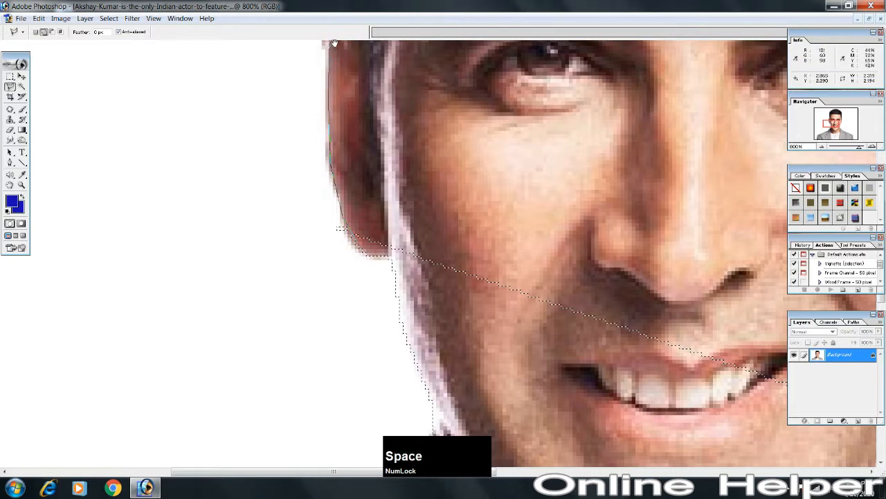
left_click_drag(352, 63, 316, 309)
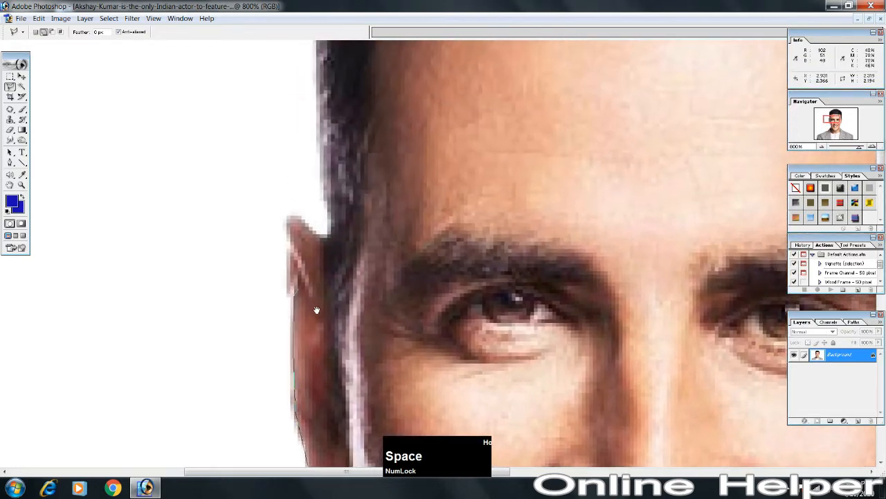
left_click(287, 245)
left_click_drag(288, 228, 292, 216)
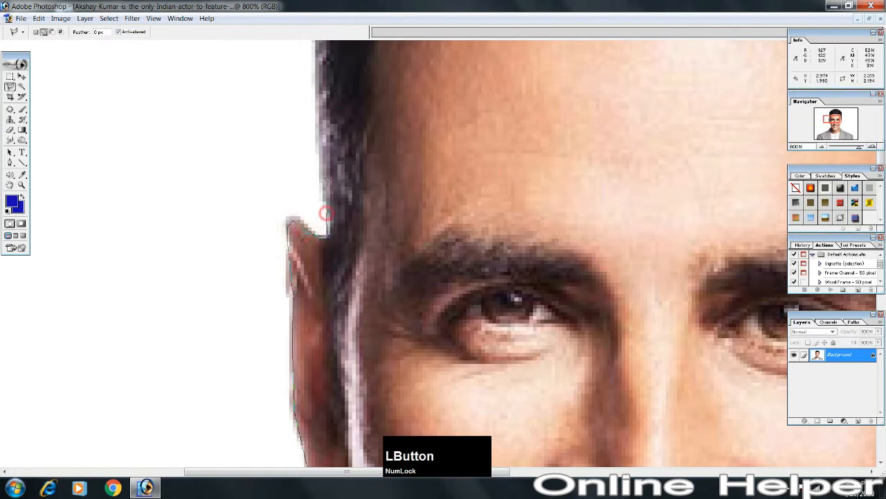
- Trace the lasso outline up the left side of the hair to where the head curves inward
mouse_move(322, 158)
left_mouse_down()
mouse_move(325, 76)
mouse_move(323, 299)
left_mouse_up()
key("space")
left_click(317, 265)
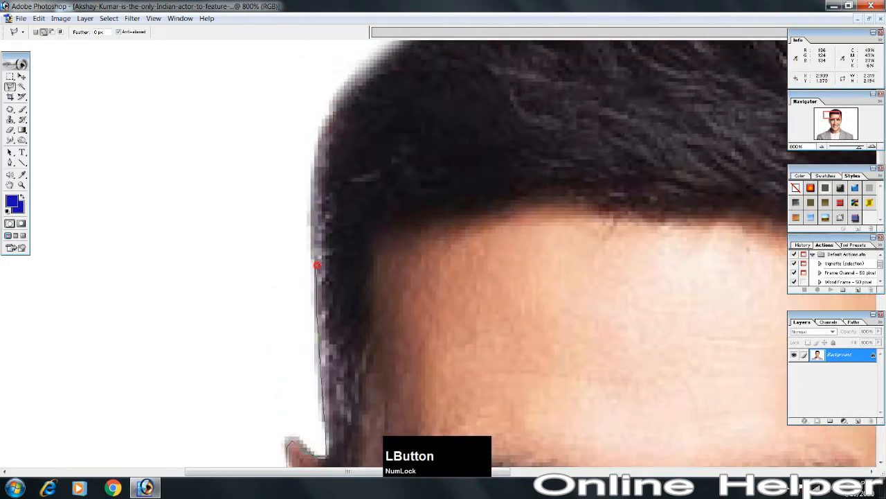
mouse_move(322, 164)
left_mouse_down()
mouse_move(350, 98)
mouse_move(346, 194)
mouse_move(209, 221)
left_mouse_up()
key("space")
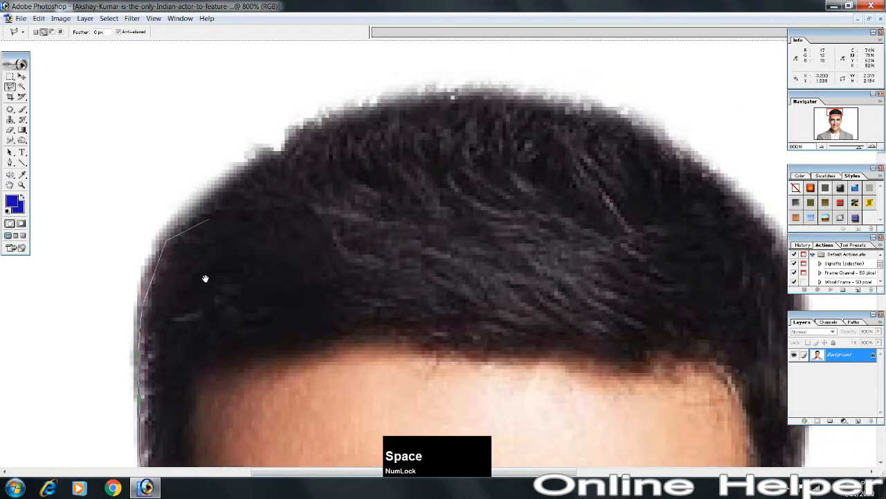
- Continue the lasso outline along the upper-left edge of the hair to the crown of the head
left_click(208, 200)
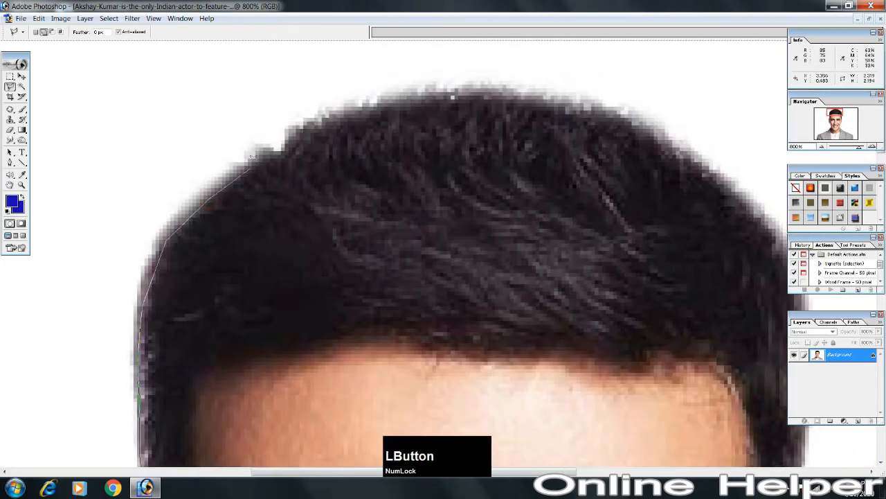
mouse_move(253, 156)
left_mouse_down()
mouse_move(309, 116)
mouse_move(309, 125)
left_mouse_up()
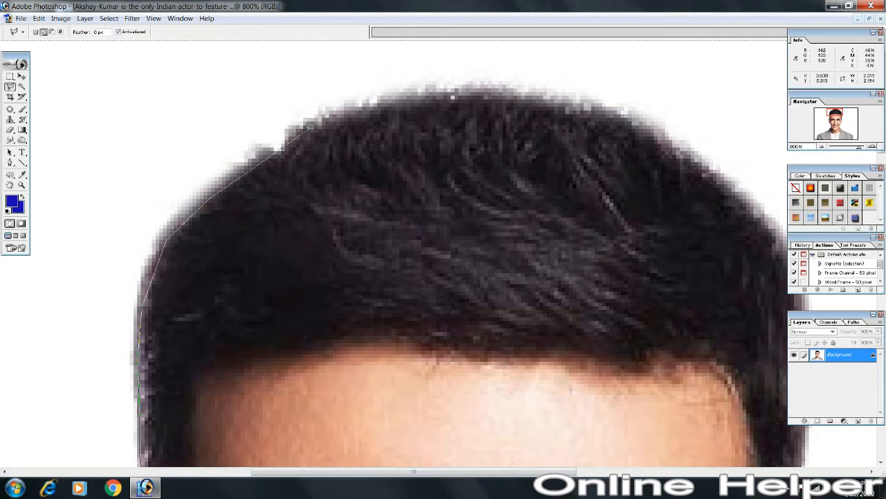
left_click(284, 146)
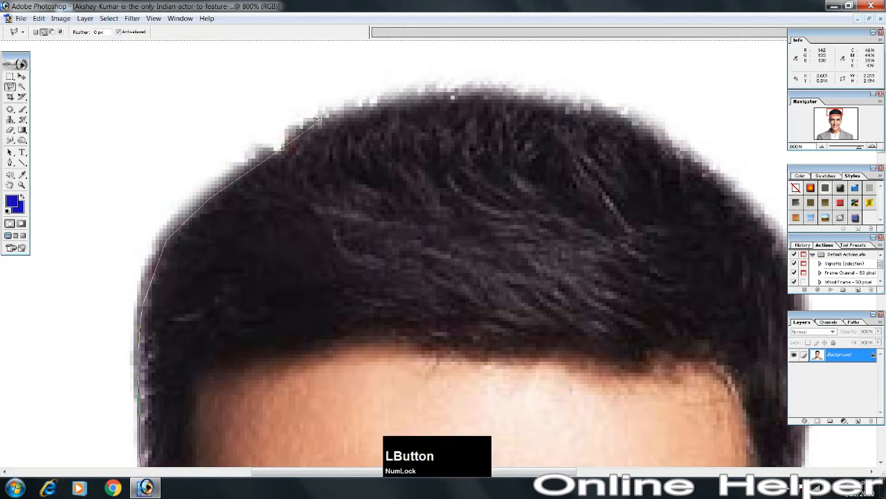
key("space")
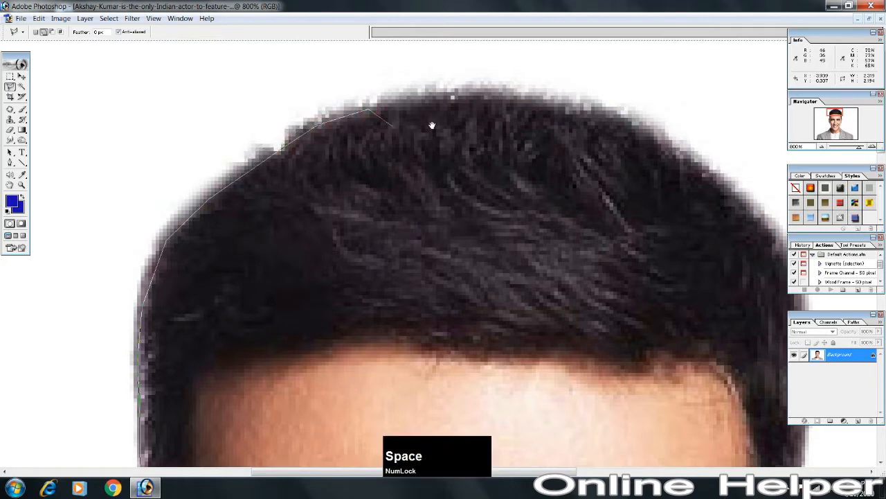
left_click_drag(431, 124, 132, 189)
mouse_move(117, 144)
left_mouse_down()
mouse_move(271, 174)
mouse_move(277, 166)
left_mouse_up()
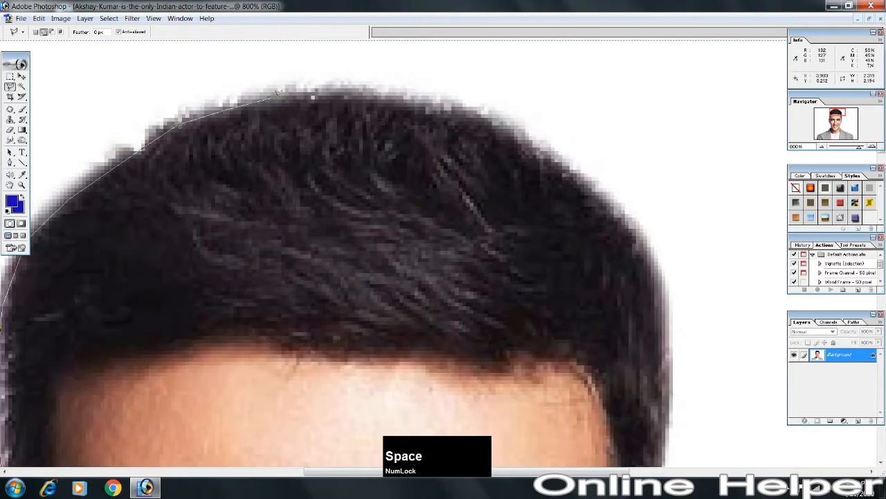
left_click(277, 97)
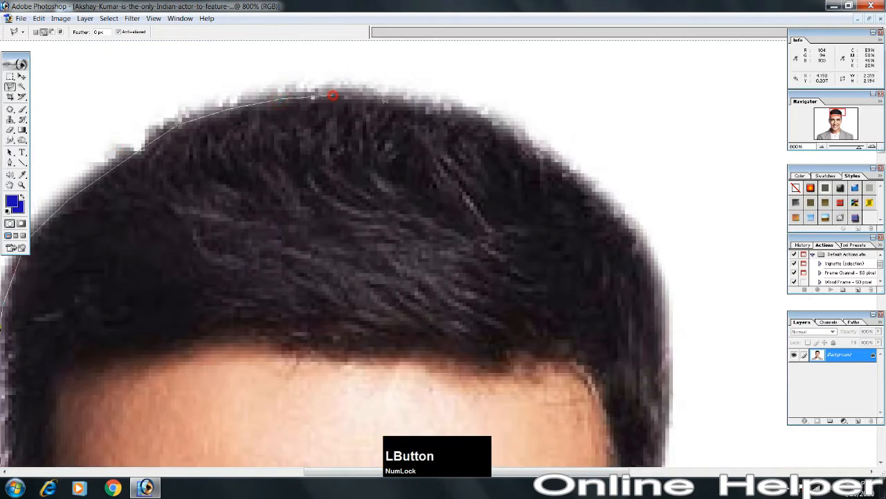
- Trace the lasso outline from the crown along the upper-right curve of the hair
left_click(418, 104)
left_click(489, 122)
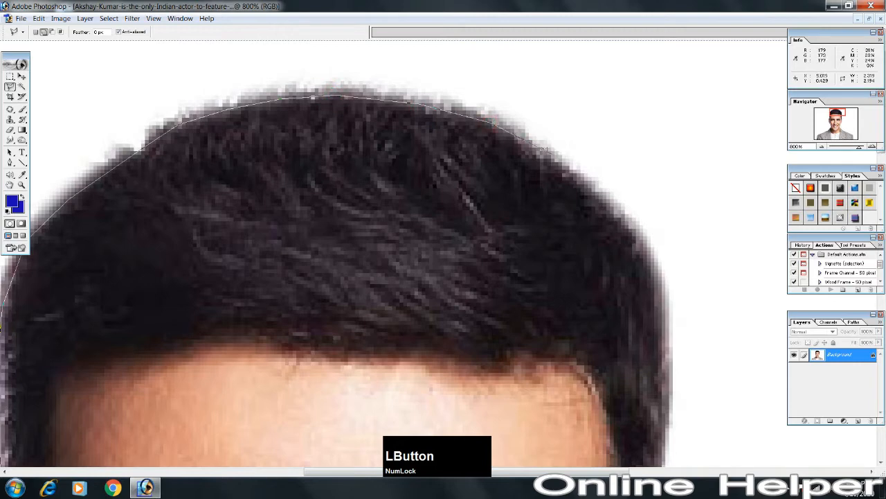
left_click(582, 177)
left_click(628, 223)
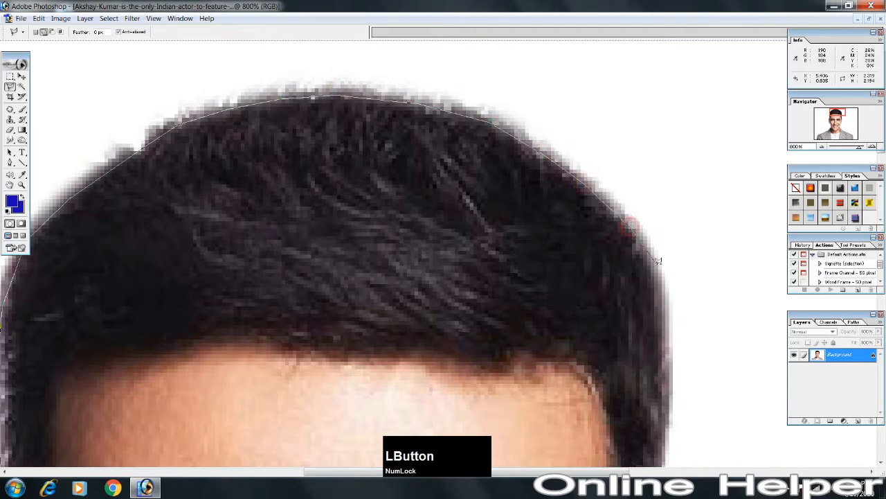
- Extend the lasso outline down the right side of the hair to the top of the right ear
key("space")
left_click_drag(648, 302, 475, 173)
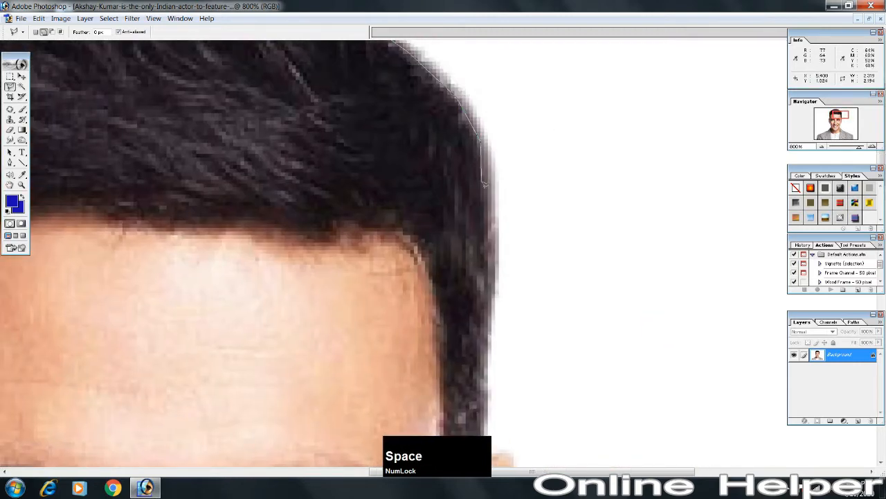
left_click(494, 189)
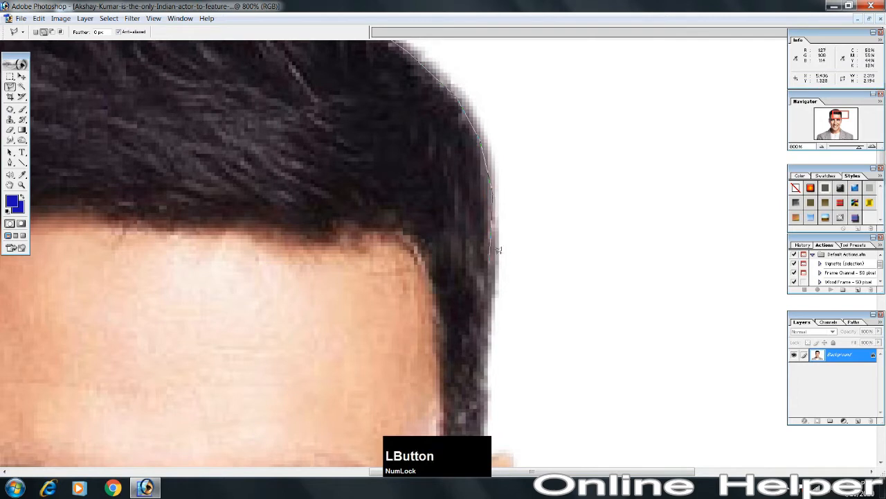
left_click(496, 251)
key("space")
left_click_drag(497, 300, 515, 219)
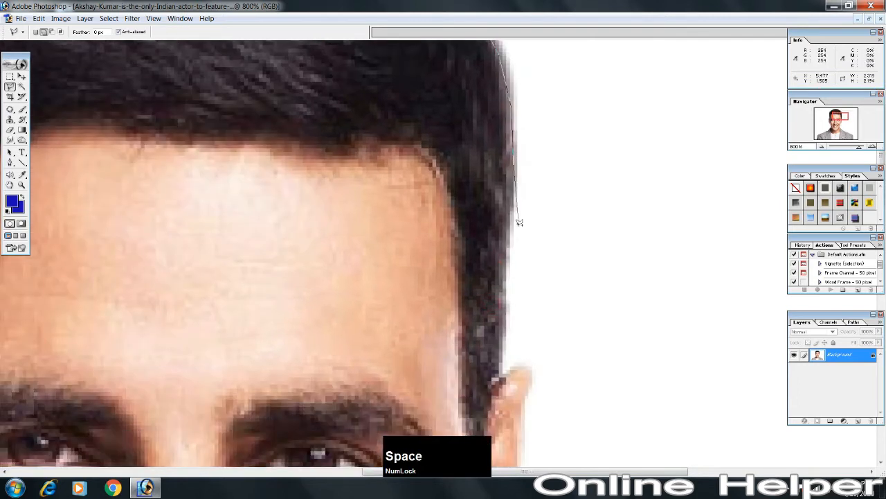
left_click(510, 246)
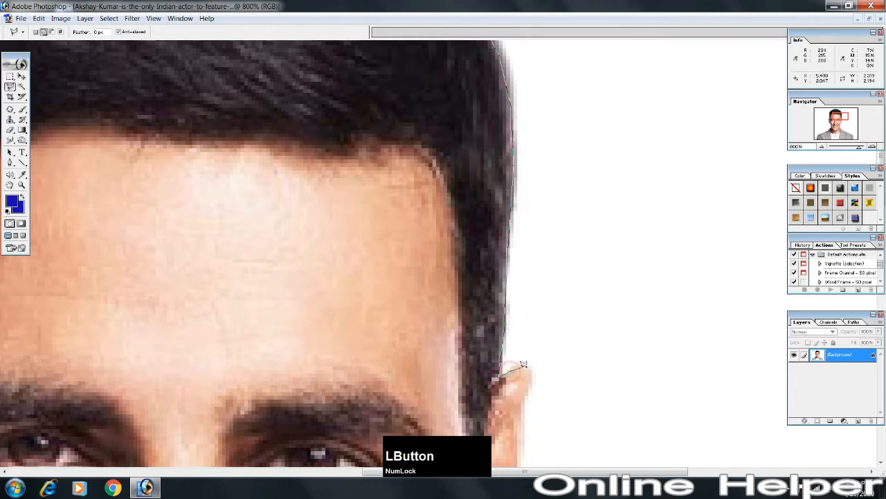
- Trace the lasso outline from the tip of the right ear down its outer edge toward the lobe
left_click_drag(526, 380, 501, 213)
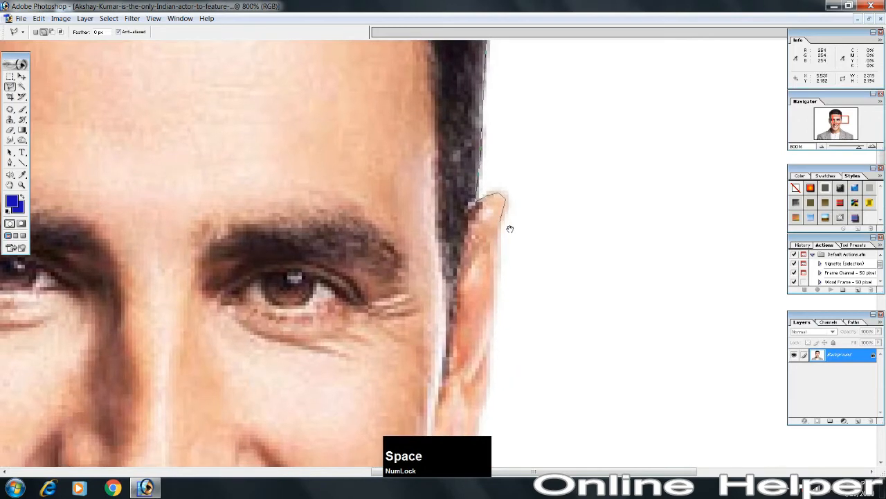
left_click(501, 223)
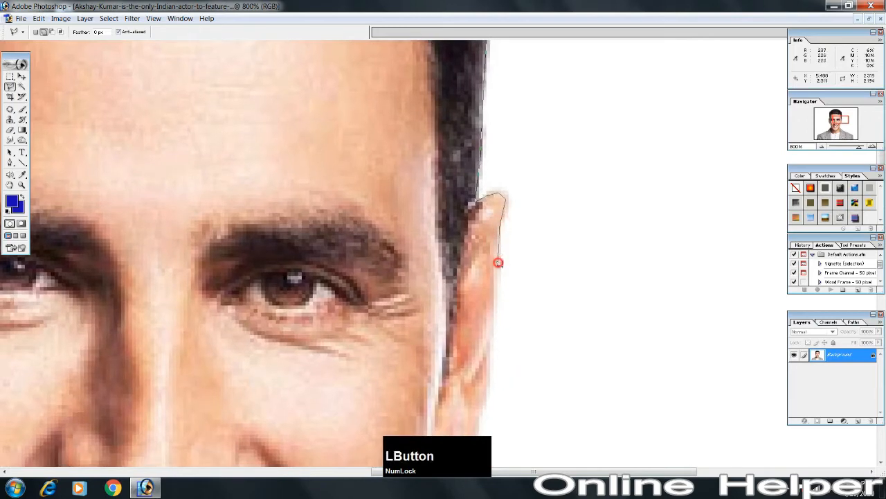
left_click(498, 263)
left_click(491, 329)
left_click_drag(493, 385, 497, 222)
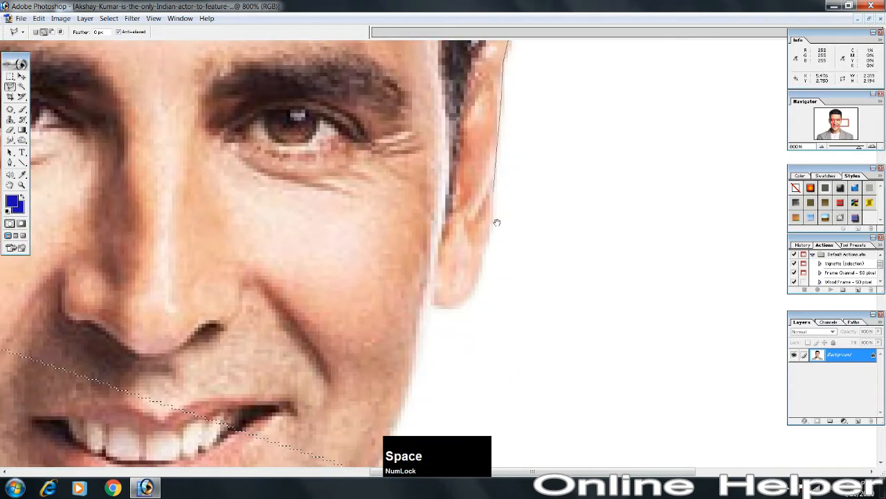
left_click(493, 223)
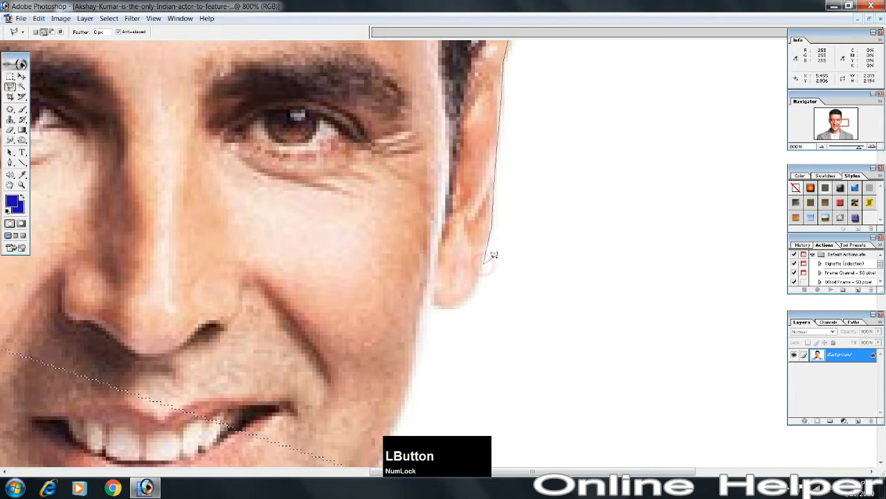
- Trace the lasso outline around the right earlobe to where it meets the cheek, redoing the final point
left_click(473, 290)
left_click(461, 301)
left_click(454, 305)
left_click(435, 302)
left_click(432, 310)
left_click_drag(418, 349, 493, 121)
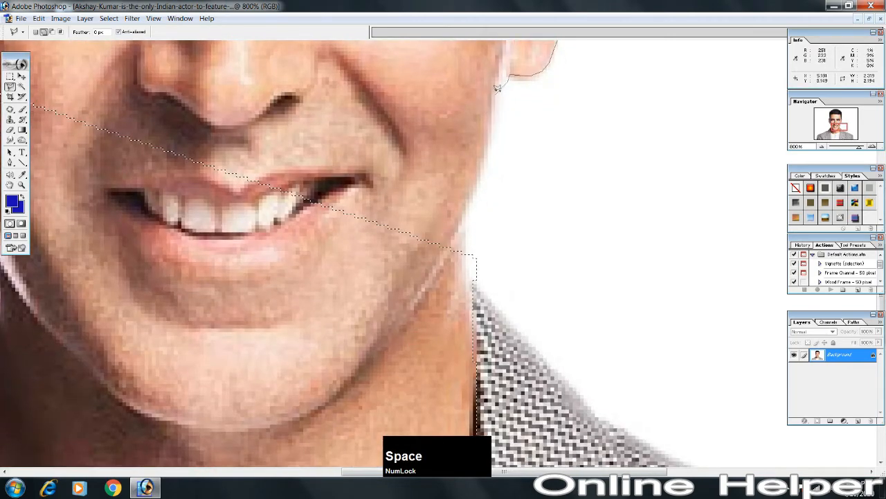
key("BackSpace")
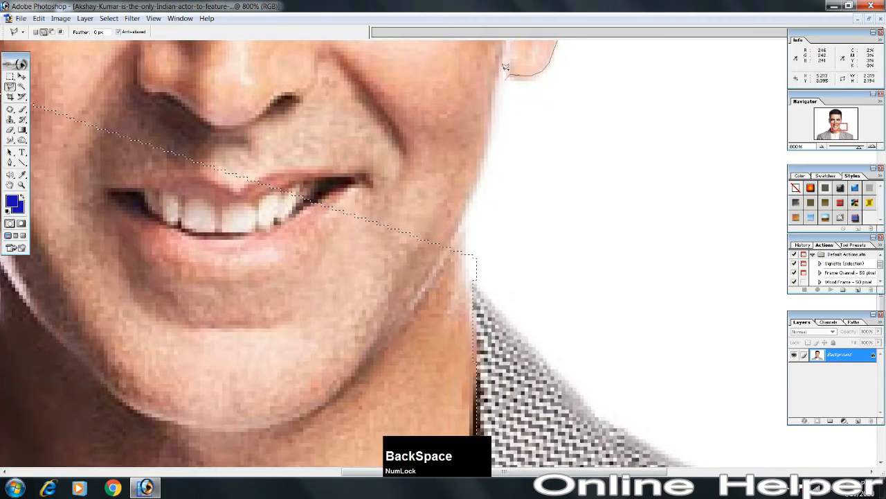
left_click(501, 72)
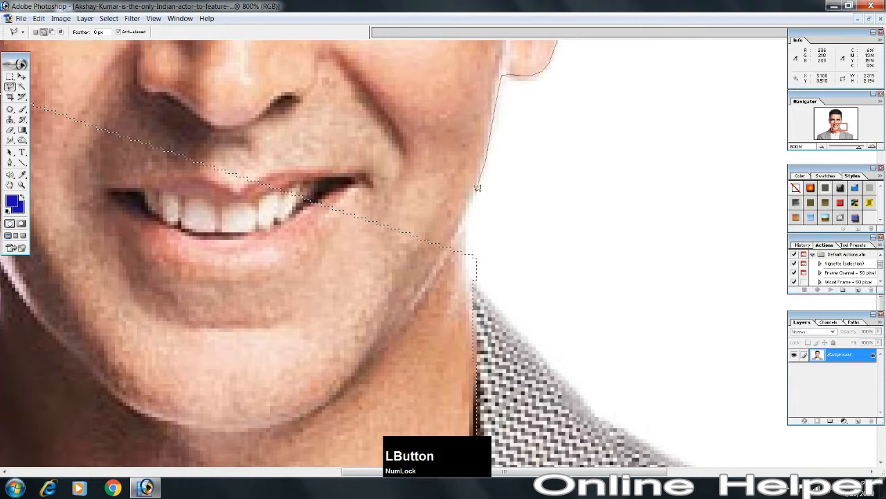
- Continue the lasso outline down the right jaw to the neck and close it to complete the head selection
left_click(466, 230)
left_click(465, 254)
double_click(471, 283)
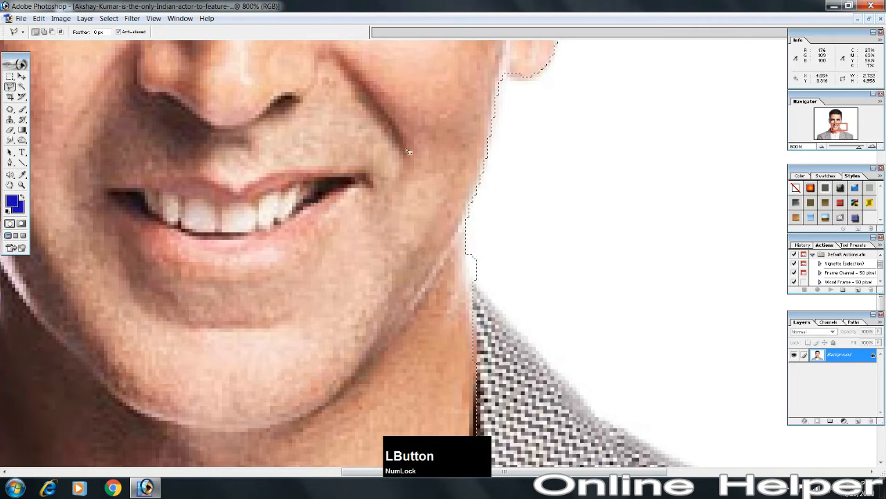
- Feather the complete head selection with the offered radius and copy the selected head
left_click_drag(266, 159, 388, 287)
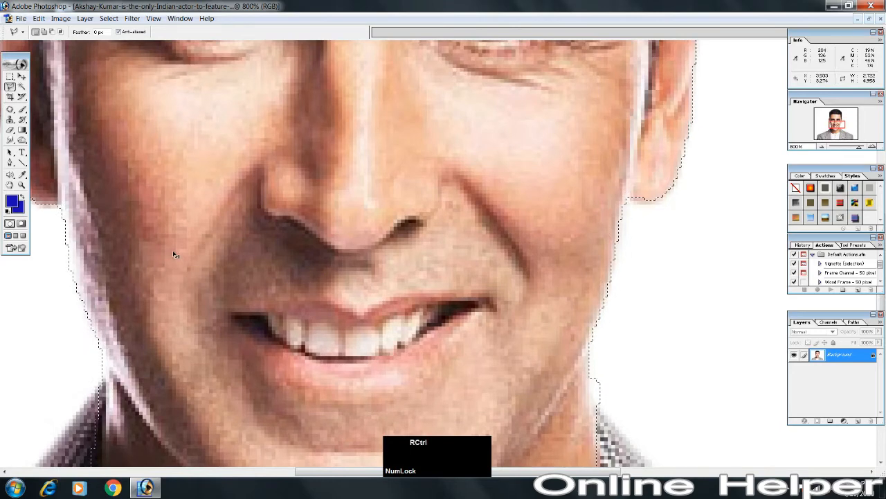
key("ctrl+minus")
key("ctrl+minus")
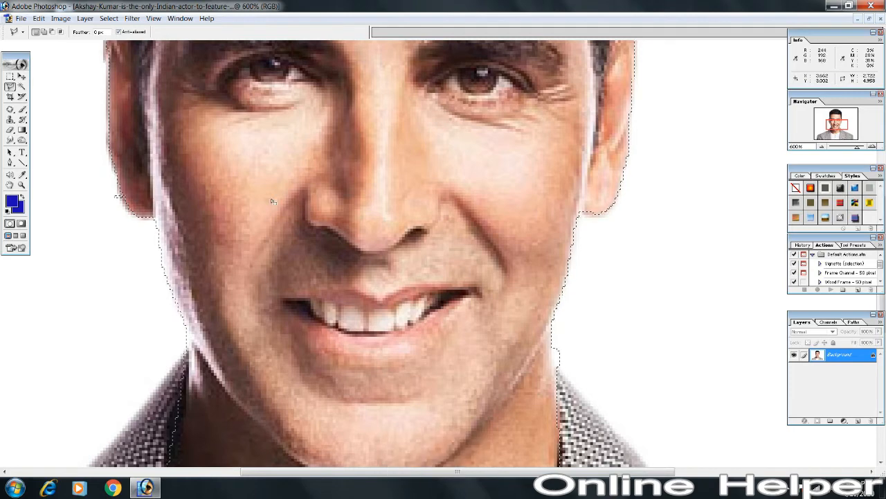
key("ctrl+minus")
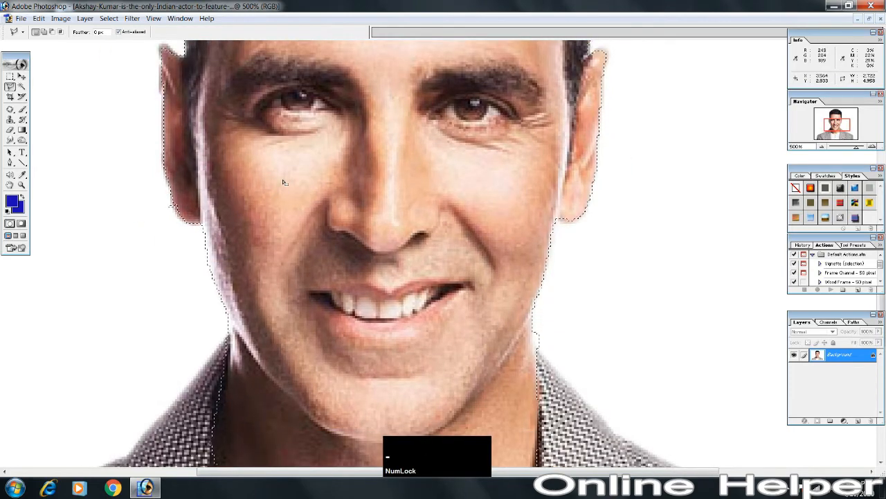
right_click(283, 181)
left_click(313, 209)
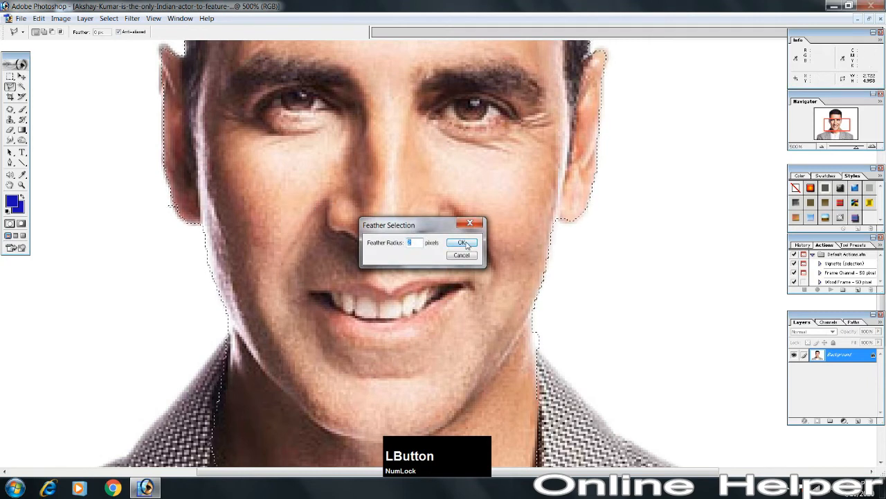
left_click(462, 243)
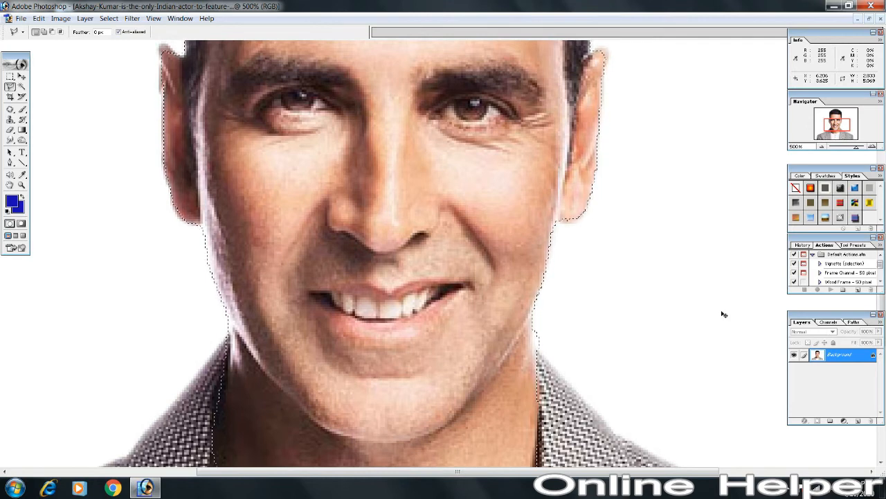
key("ctrl")
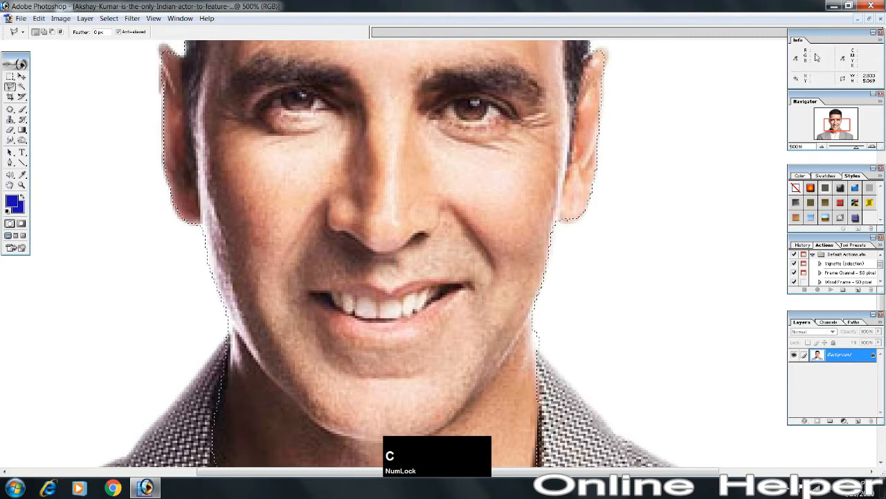
- Restore the portrait to a floating window, open ddfd from the image folder, and place its window beside the portrait
left_click(868, 20)
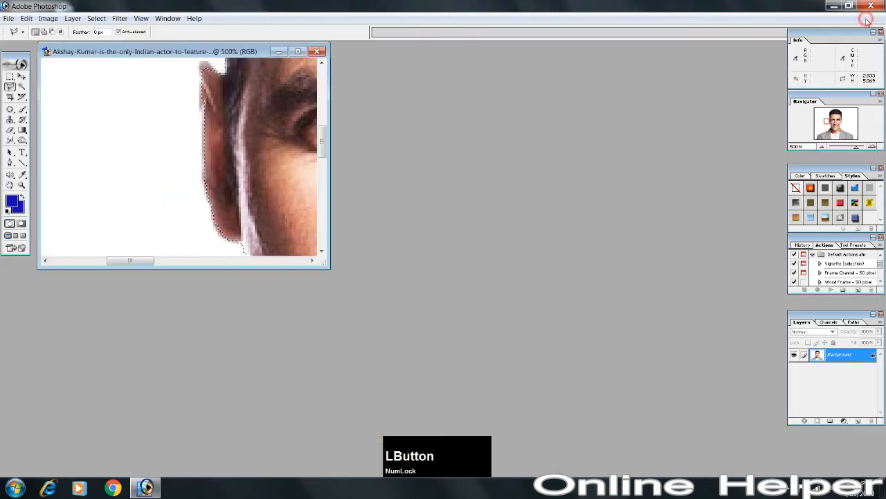
double_click(398, 142)
double_click(419, 205)
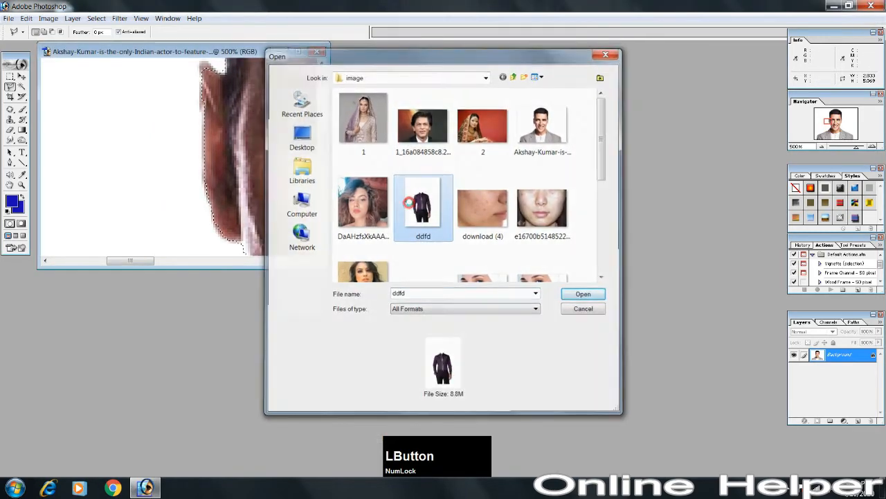
left_click_drag(188, 53, 575, 81)
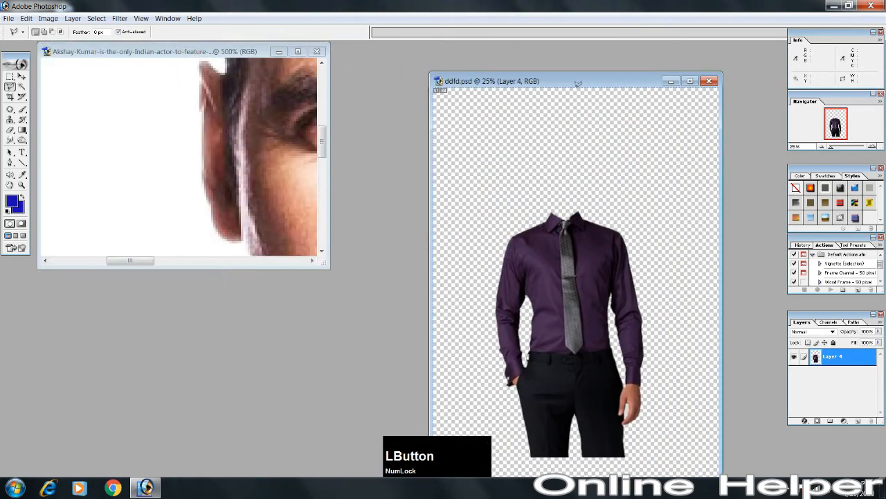
left_click(574, 84)
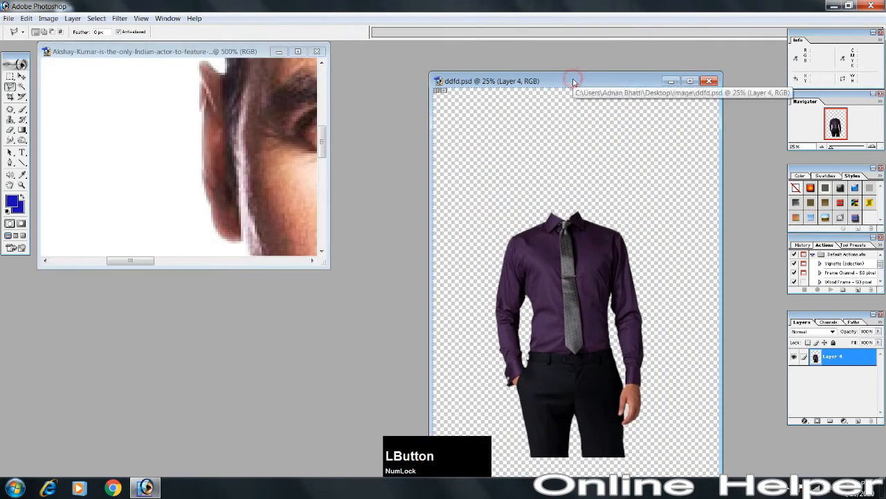
- Bring the selected head from the portrait into ddfd.psd with the Move tool, placing it above the shirt collar
key("ctrl+v")
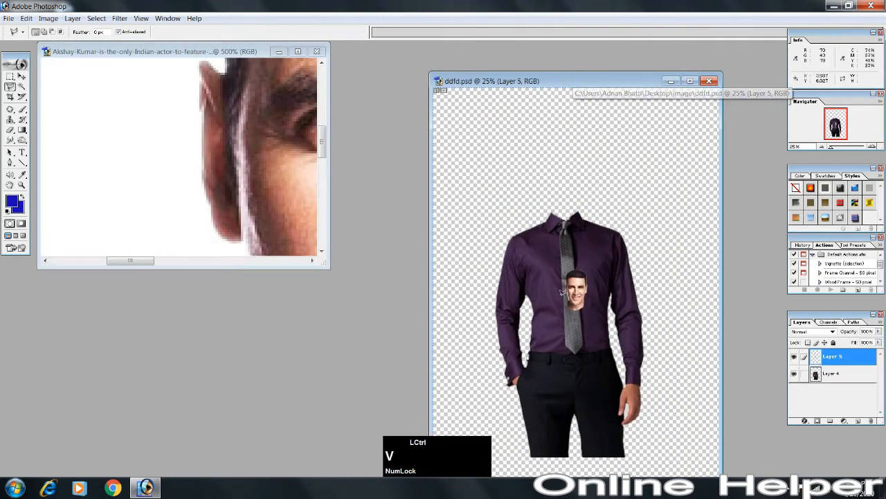
key("ctrl+z")
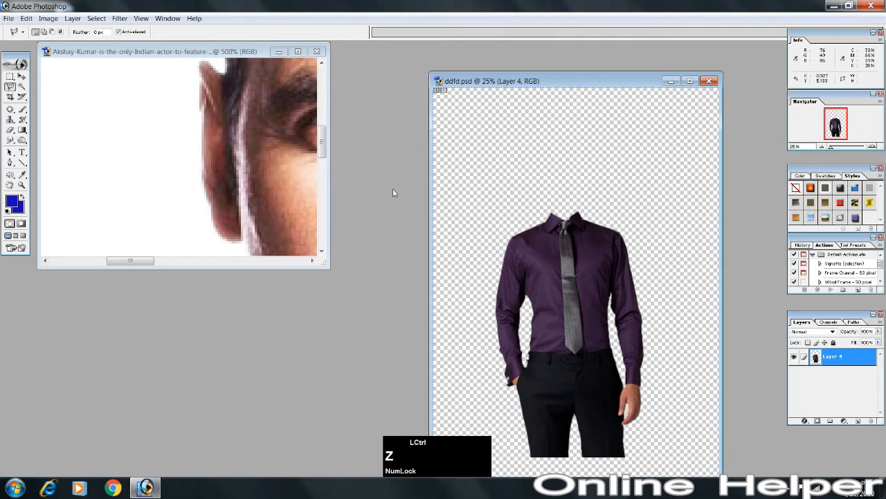
left_click(21, 76)
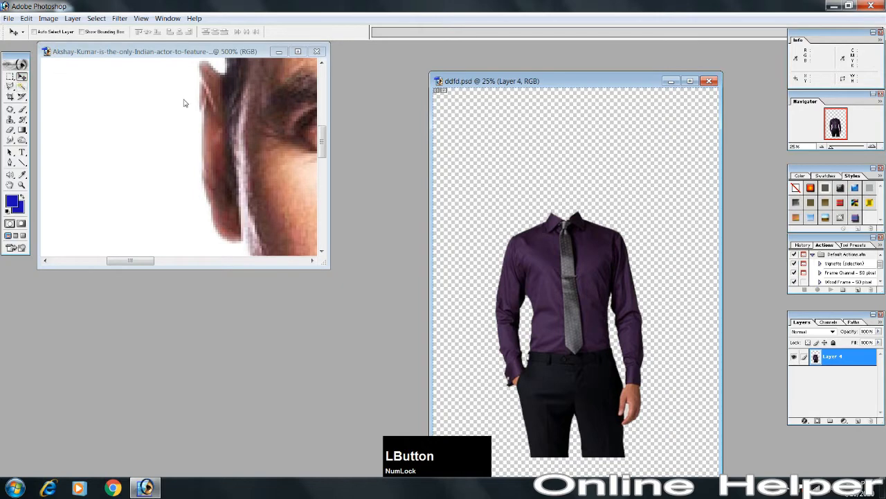
left_click(251, 126)
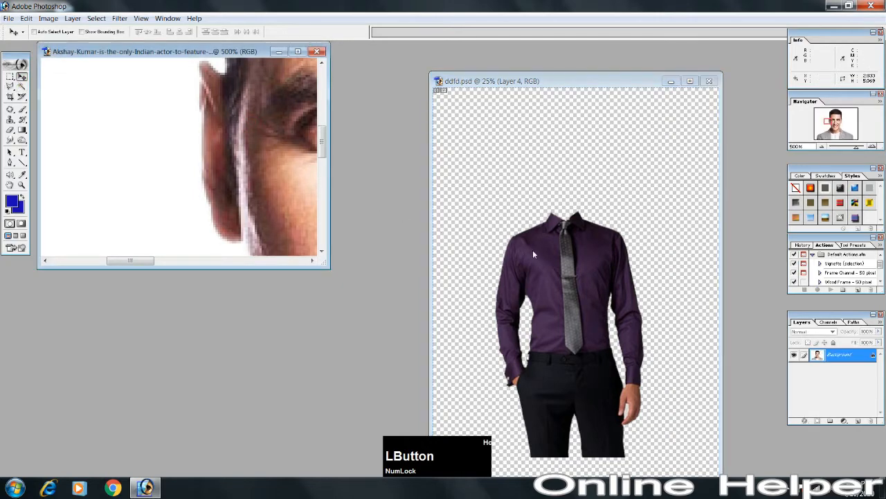
left_click_drag(270, 158, 560, 195)
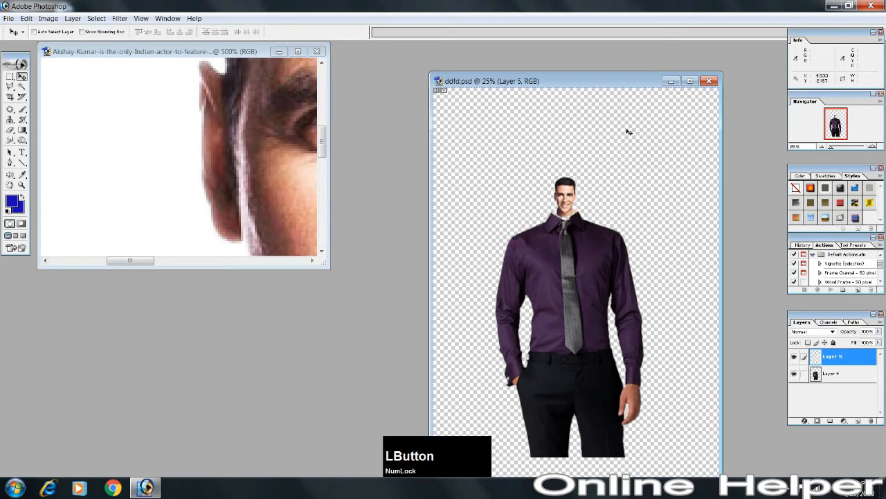
- Maximize the ddfd.psd document and show the head and collar area at 100% zoom
left_click(689, 81)
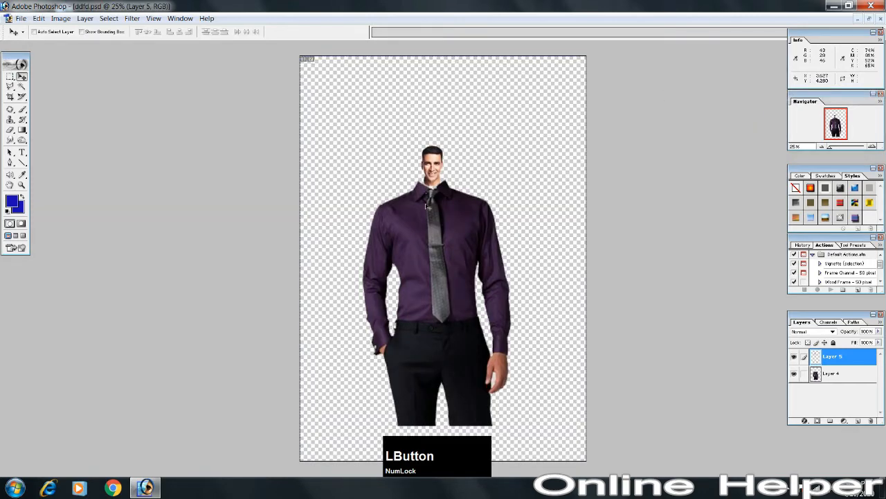
key("ctrl+=")
key("ctrl+=")
key("ctrl+=")
key("ctrl+=")
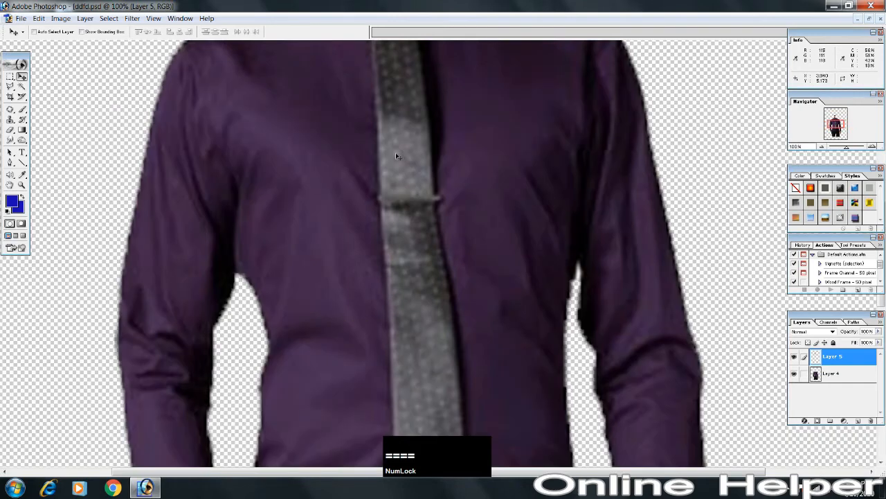
left_click_drag(395, 156, 435, 453)
left_click_drag(430, 311, 410, 394)
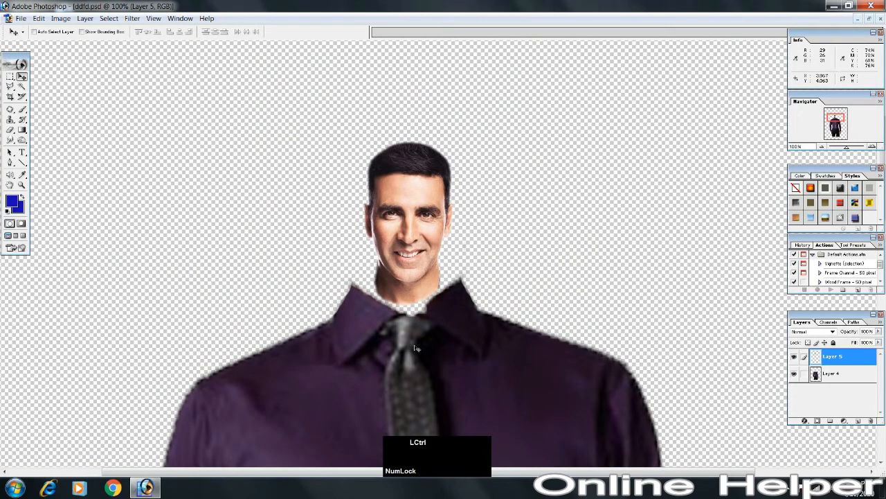
- Enlarge the head with Free Transform to about 149% width and 124% height
key("ctrl+t")
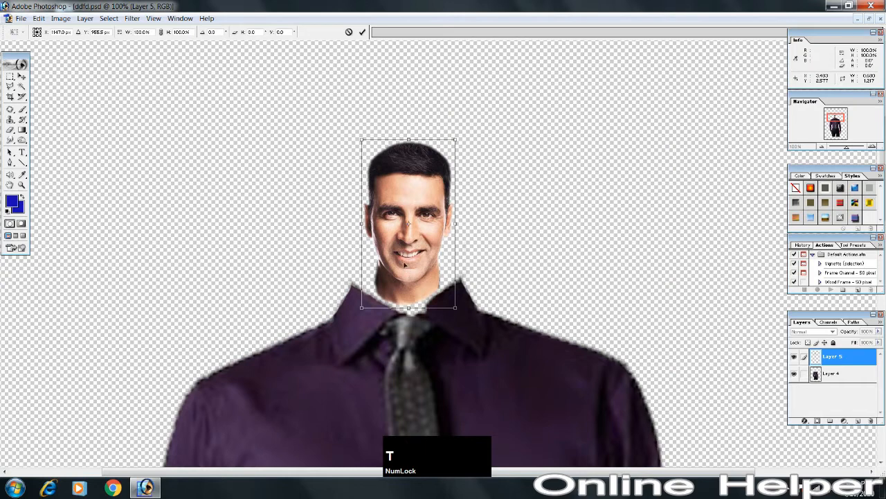
double_click(403, 262)
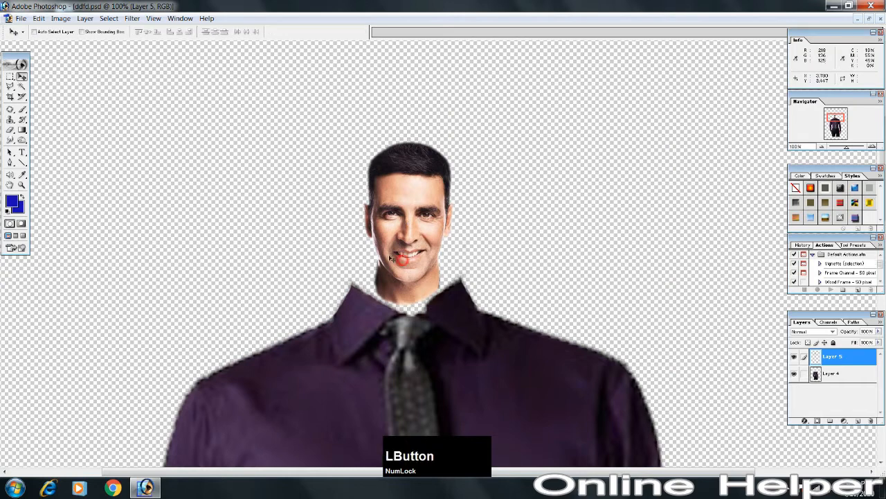
left_click(61, 19)
mouse_move(46, 20)
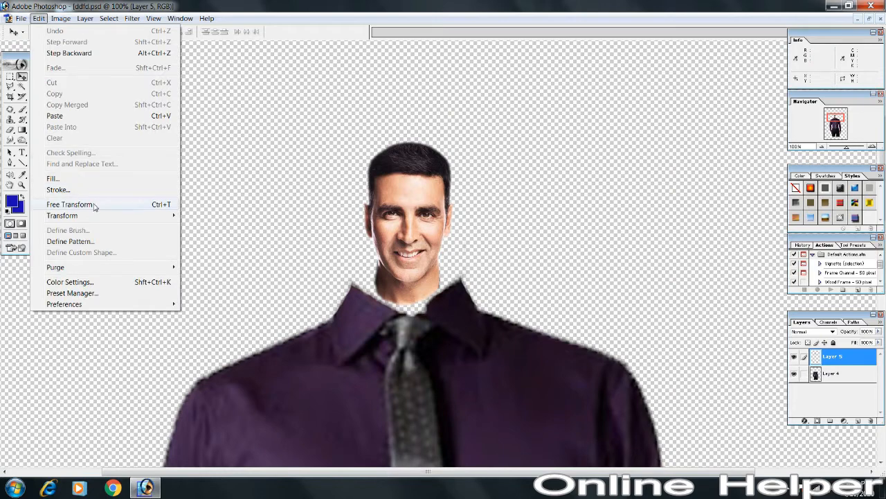
left_click(95, 205)
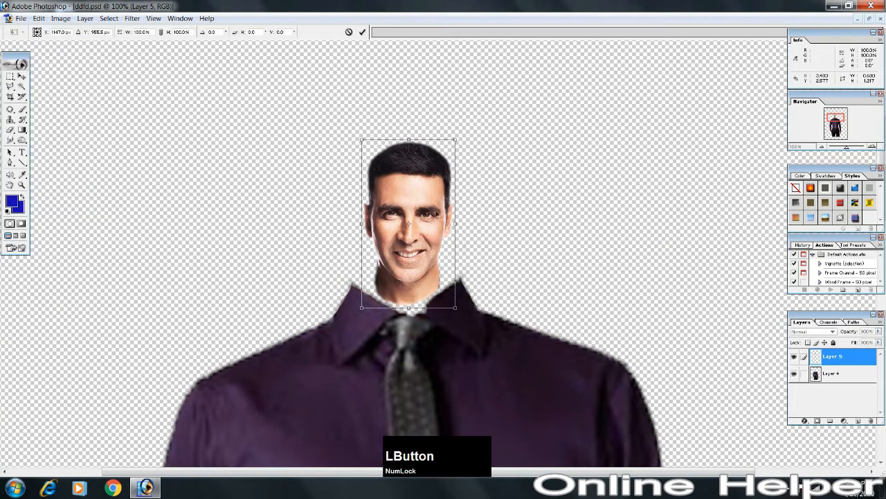
key("Caps_Lock")
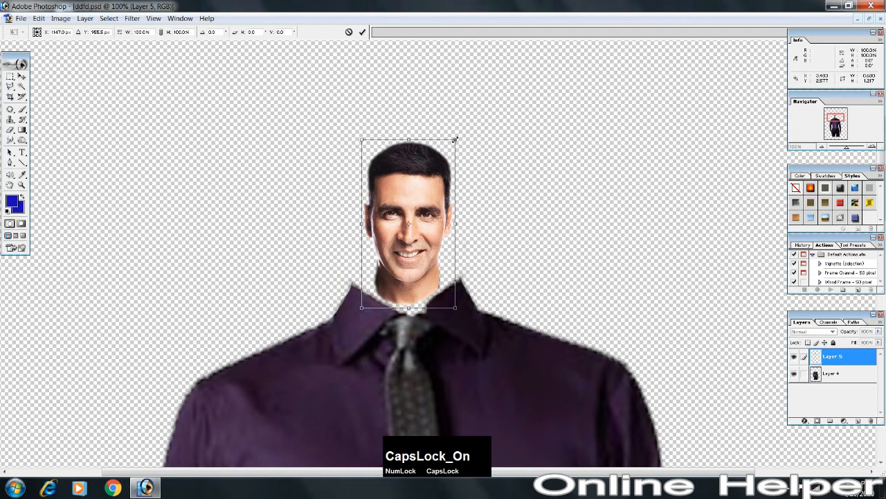
left_click_drag(455, 139, 487, 107)
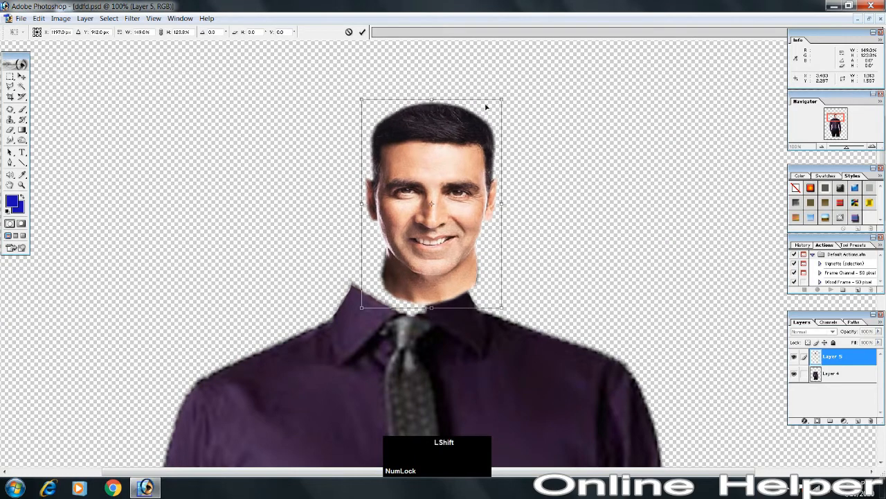
- Reposition the head over the shirt collar, fine-tune its size to suit the shoulders, and apply the transform
mouse_move(501, 98)
left_mouse_down()
mouse_move(514, 80)
mouse_move(497, 105)
left_mouse_up()
left_click_drag(471, 162, 448, 187)
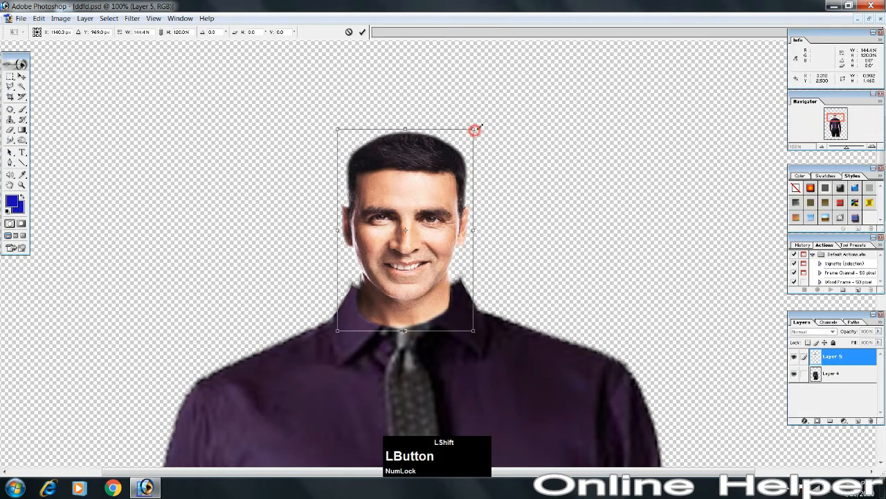
left_click_drag(473, 130, 494, 109)
double_click(446, 184)
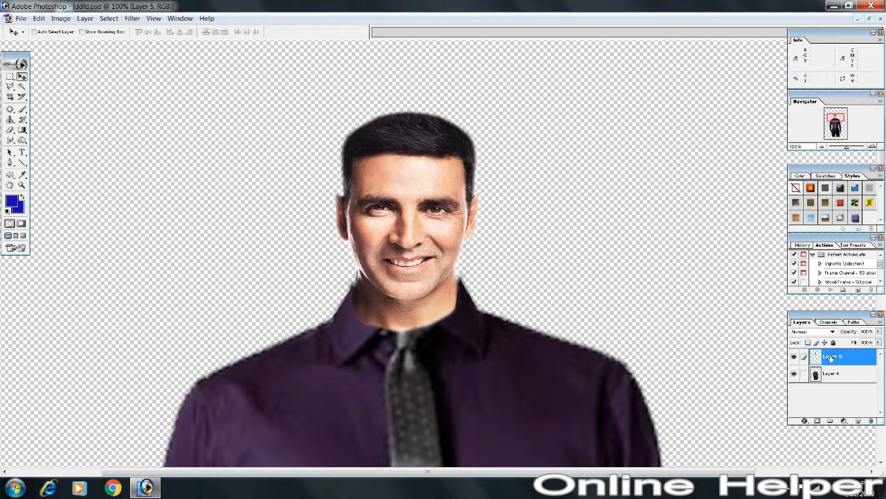
- Move the head layer below the shirt layer so the neck sits behind the collar, and inspect the join up close
left_click_drag(831, 357, 833, 378)
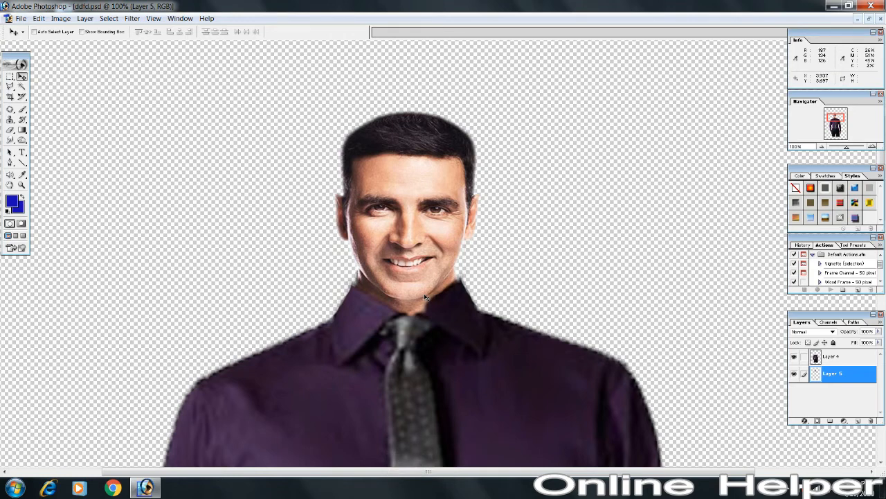
key("ctrl")
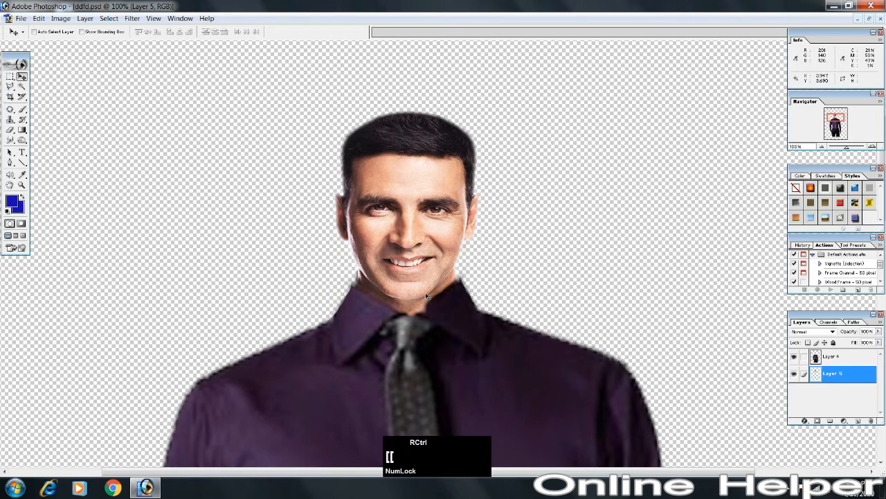
key("ctrl+bracketright")
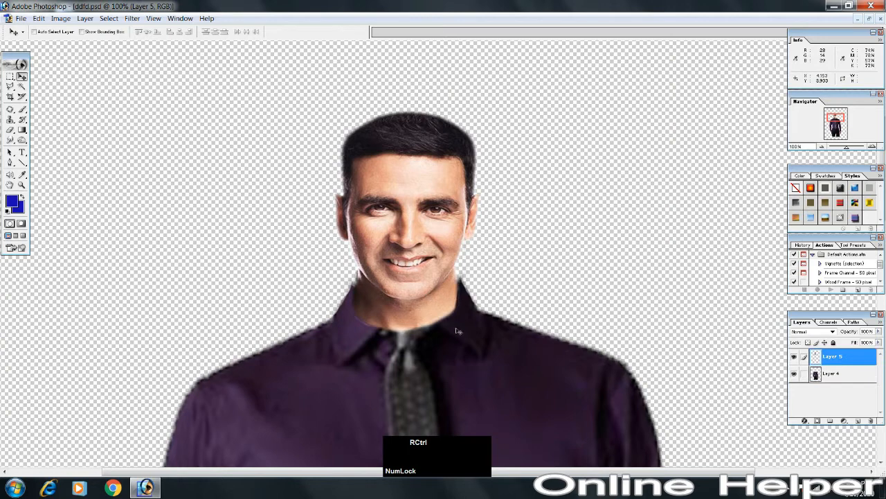
key("ctrl+bracketleft")
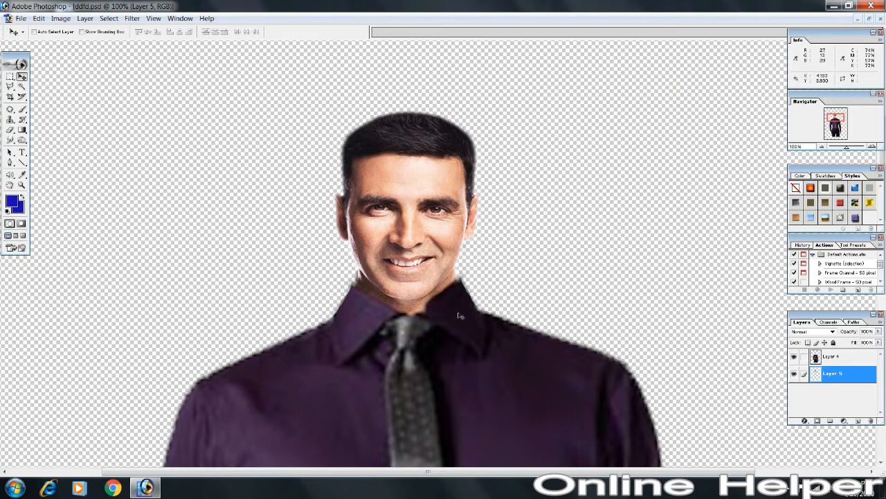
key("ctrl+plus")
key("ctrl+plus")
key("space")
left_click_drag(461, 315, 450, 260)
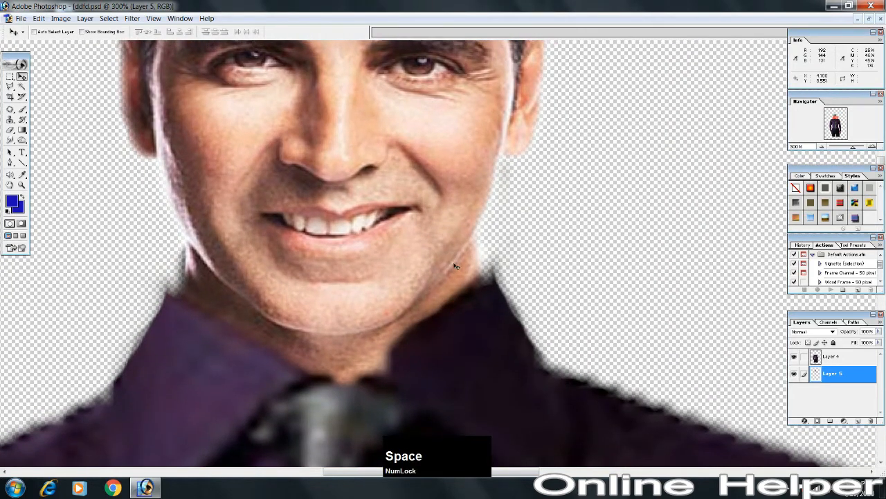
- Rotate the head about -4.7° with Free Transform and shift it slightly sideways so the neck lines up with the collar
key("ctrl+t")
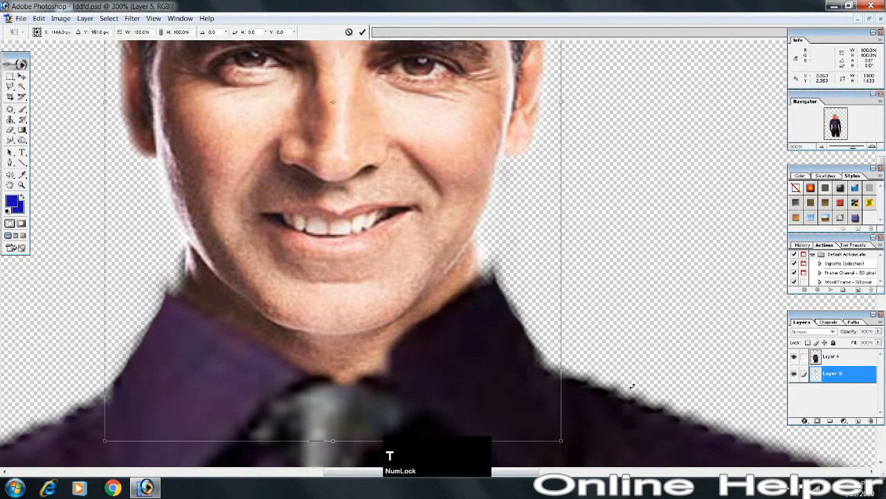
left_click_drag(627, 398, 639, 372)
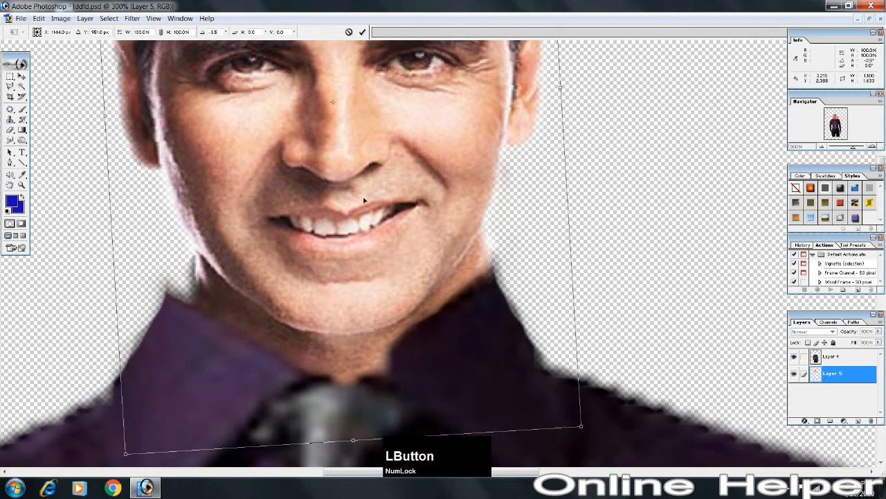
left_click_drag(358, 206, 353, 205)
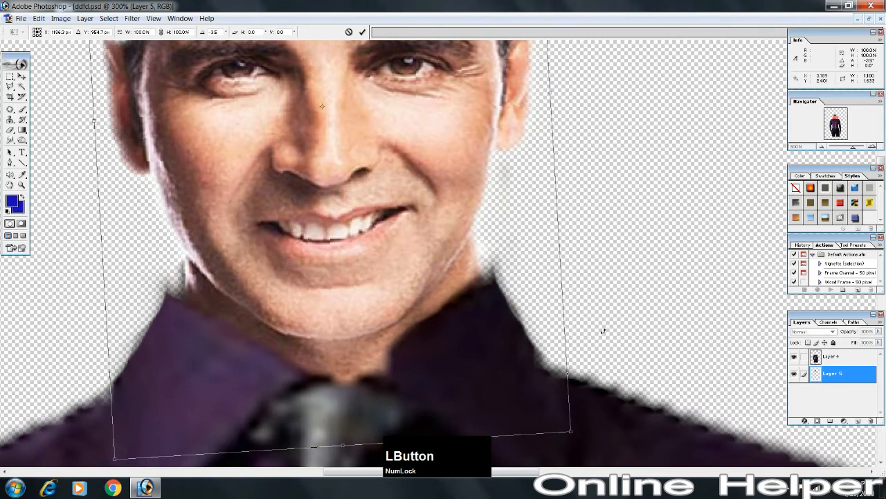
left_click_drag(611, 341, 613, 336)
left_click_drag(454, 279, 442, 279)
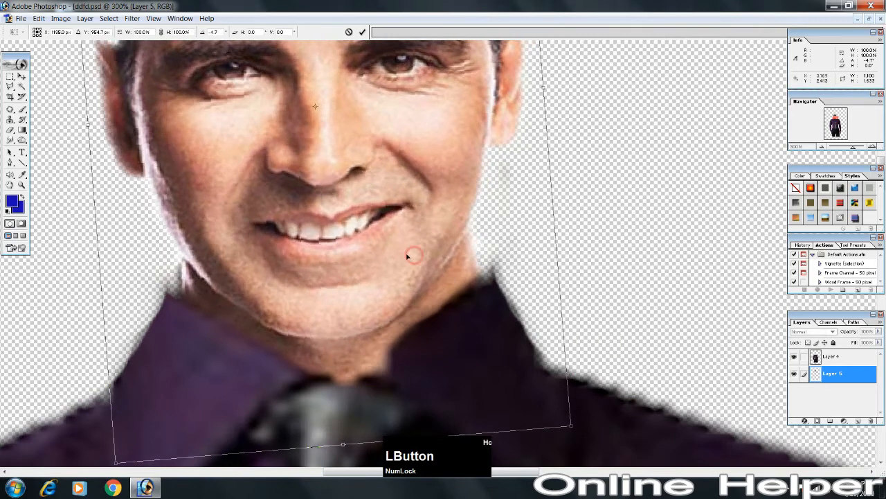
left_click_drag(405, 257, 404, 258)
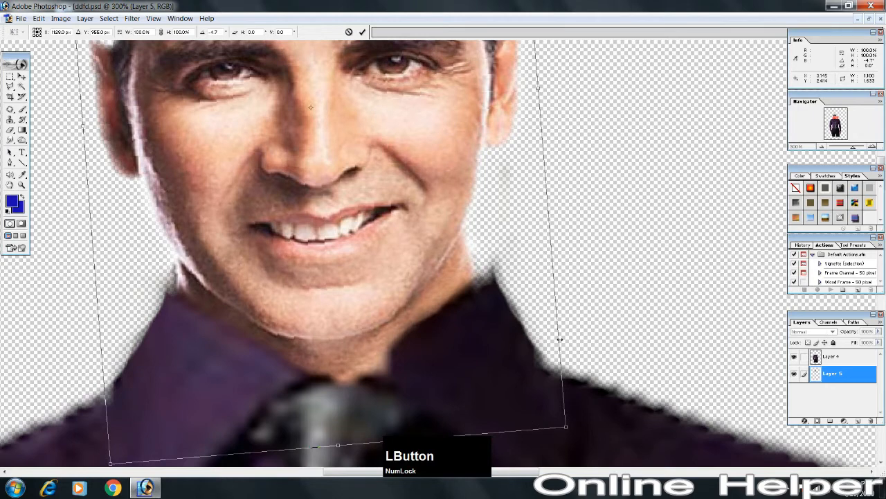
- Enlarge the rotated head proportionally to about 105%, centre it on the collar, and apply the transform
left_click_drag(568, 427, 612, 444)
left_click_drag(385, 274, 385, 253)
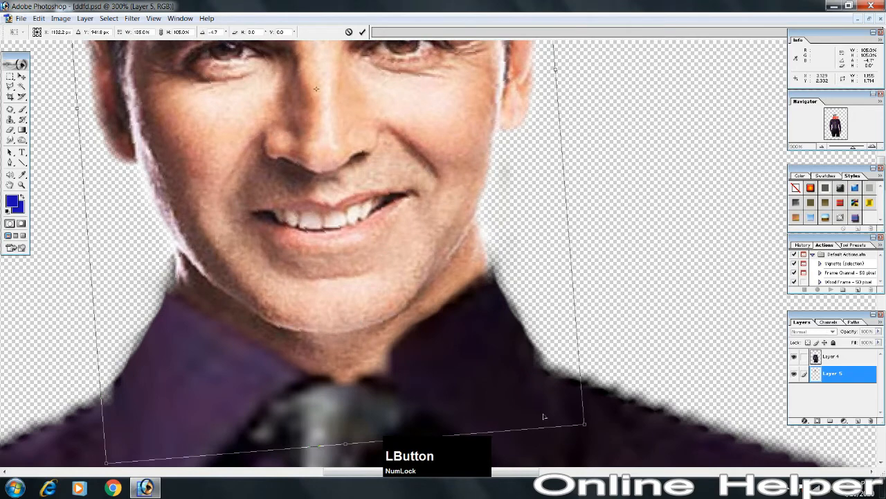
left_click_drag(587, 428, 589, 429)
key("ctrl+z")
left_click(420, 305)
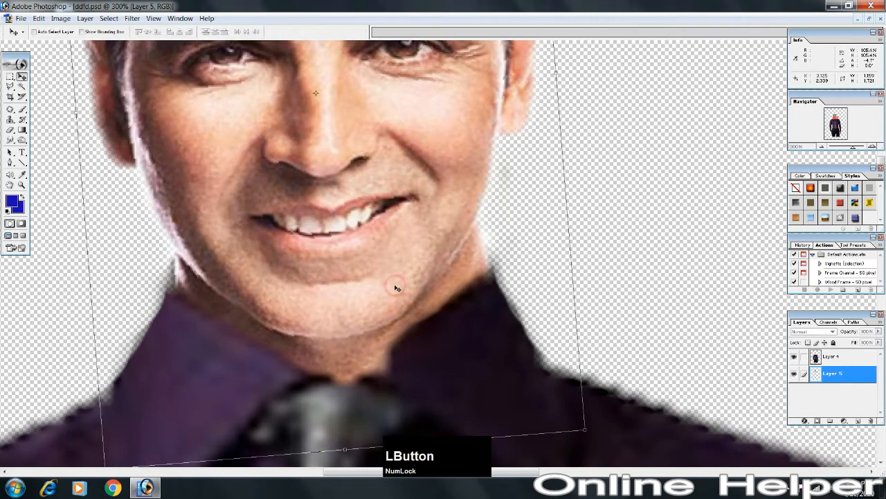
double_click(396, 288)
- Scale the head up by about another 5% to suit the shoulders, recentre it over the collar, and apply the transform
key("ctrl+minus")
key("ctrl+minus")
key("ctrl+minus")
key("ctrl+minus")
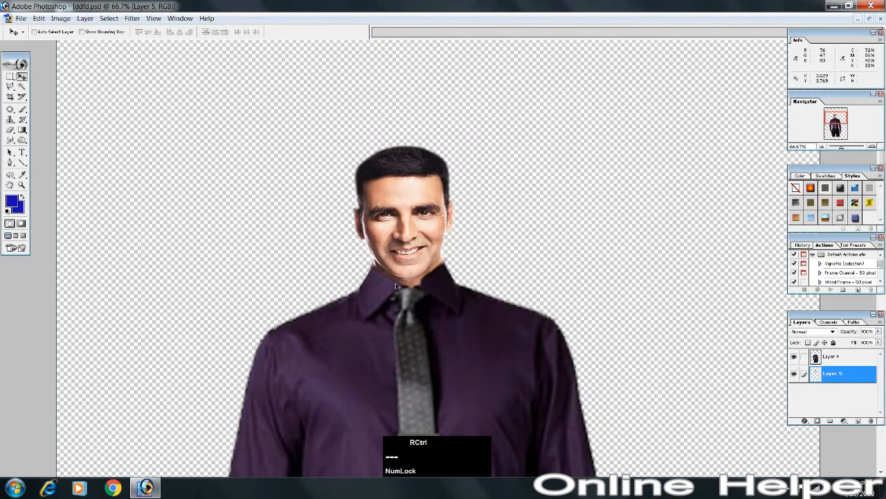
key("ctrl+minus")
key("ctrl+equal")
key("ctrl+equal")
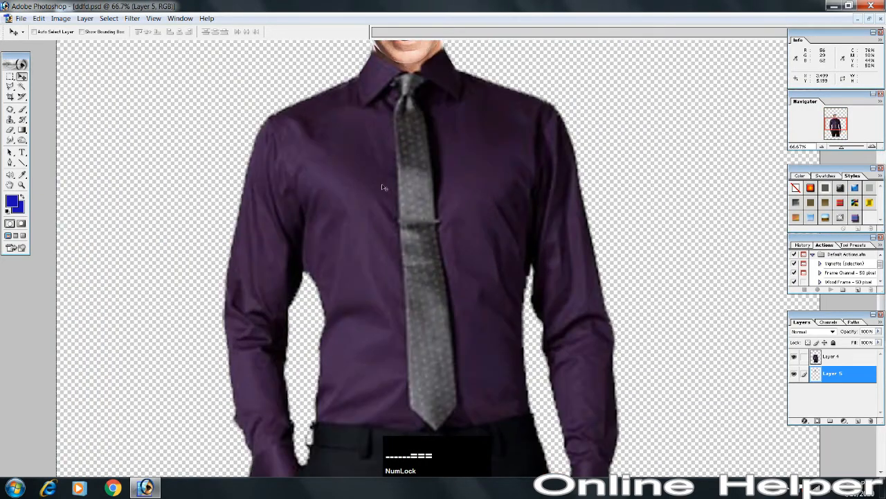
left_click_drag(408, 49, 410, 227)
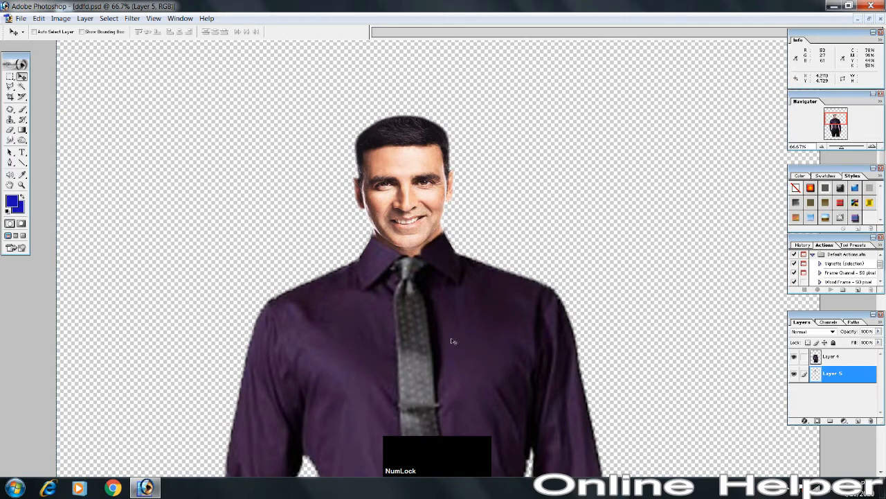
key("ctrl+t")
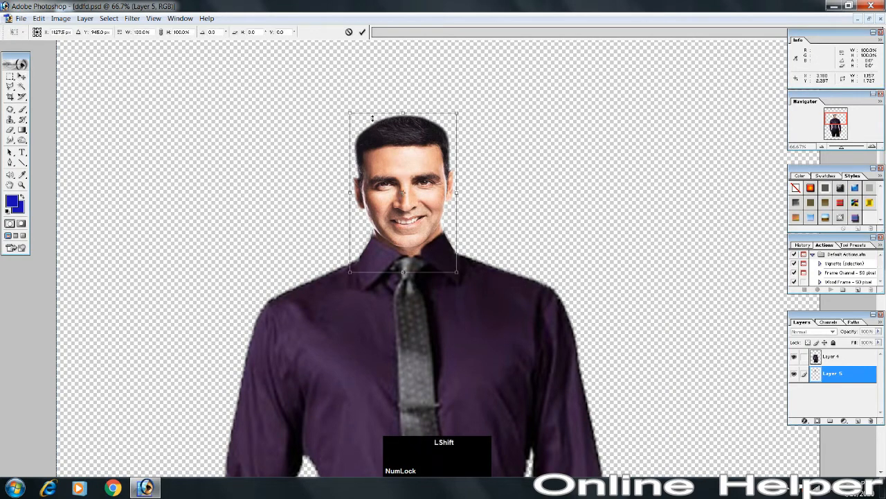
left_click_drag(352, 111, 347, 102)
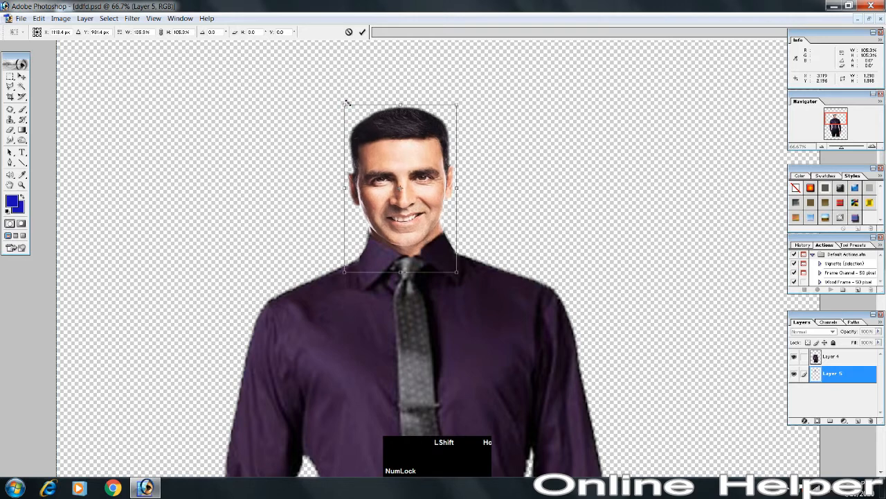
mouse_move(427, 197)
left_mouse_down()
mouse_move(439, 219)
mouse_move(431, 194)
mouse_move(421, 198)
mouse_move(430, 196)
left_mouse_up()
double_click(426, 197)
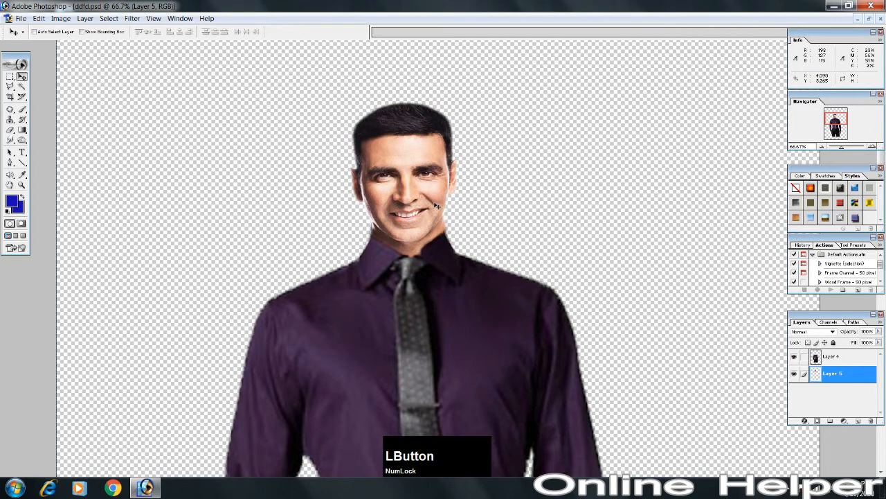
- Erase the neck skin spilling past the collar's outer edge on the head layer with the Eraser tool
key("z")
left_click(427, 195)
left_click(428, 195)
left_click_drag(425, 237, 390, 102)
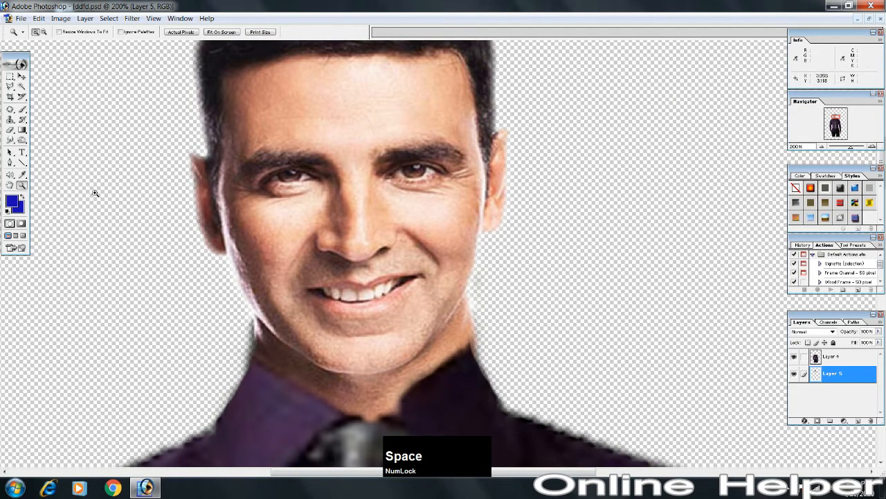
key("e")
left_click(10, 131)
mouse_move(10, 130)
left_mouse_down()
mouse_move(40, 147)
mouse_move(64, 131)
left_mouse_up()
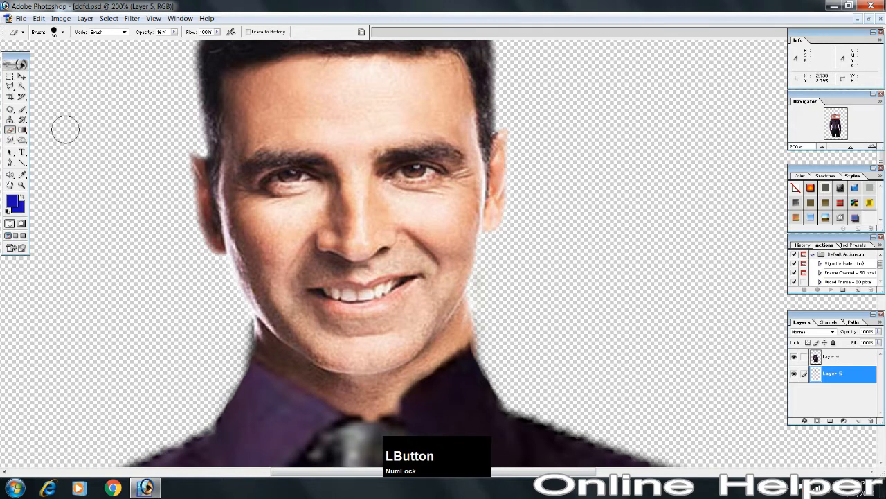
mouse_move(484, 355)
left_mouse_down()
mouse_move(477, 317)
mouse_move(482, 353)
mouse_move(477, 300)
mouse_move(527, 359)
mouse_move(493, 395)
mouse_move(487, 362)
left_mouse_up()
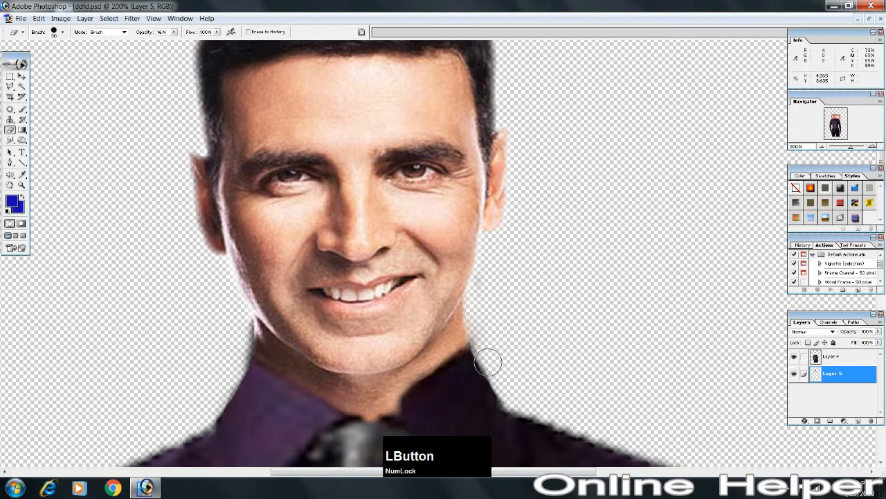
- Merge the visible head and body layers into one layer and reposition the merged figure on the canvas
key("ctrl+minus")
key("ctrl+minus")
key("ctrl+minus")
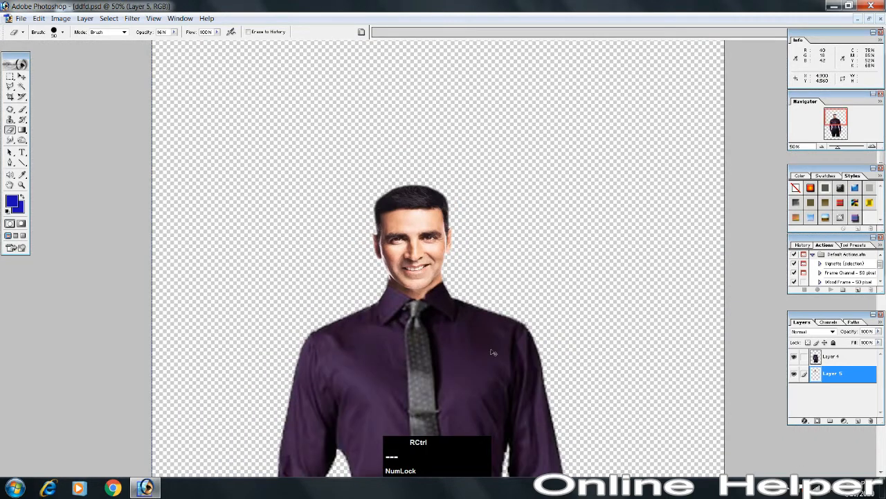
key("ctrl+minus")
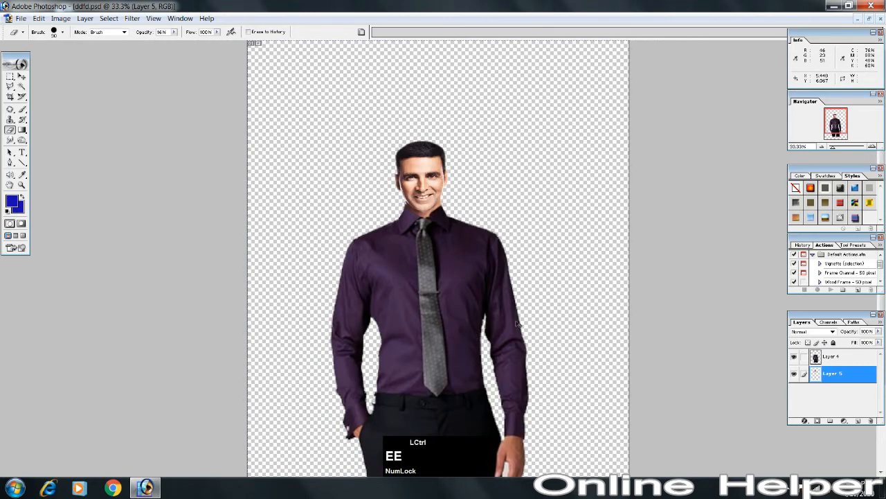
key("ctrl+shift+e")
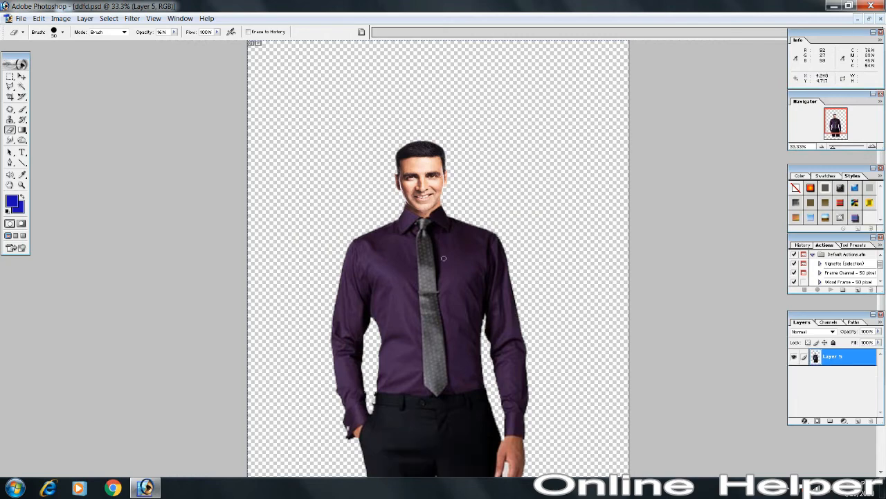
key("v")
left_click_drag(397, 260, 393, 233)
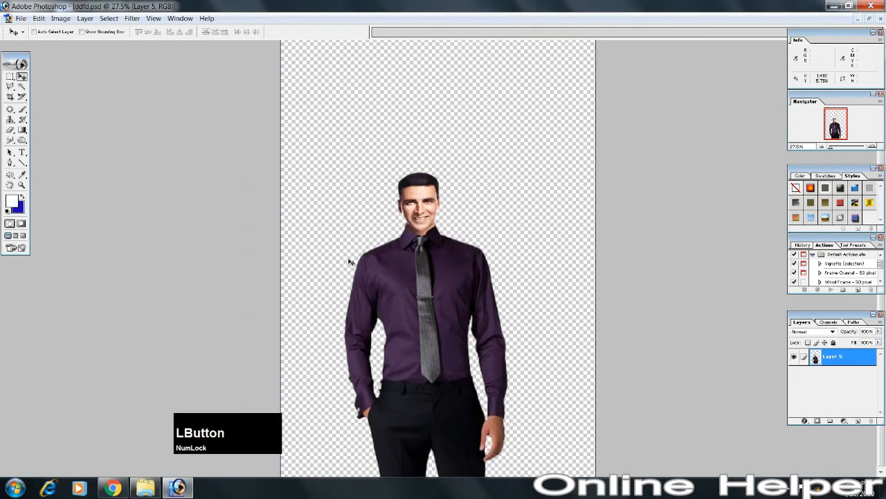
- Restore the ddfd.psd document to a floating window and open Studio backgrounds 1 (9) from the Studio Back folder on drive D
left_click(869, 20)
double_click(578, 222)
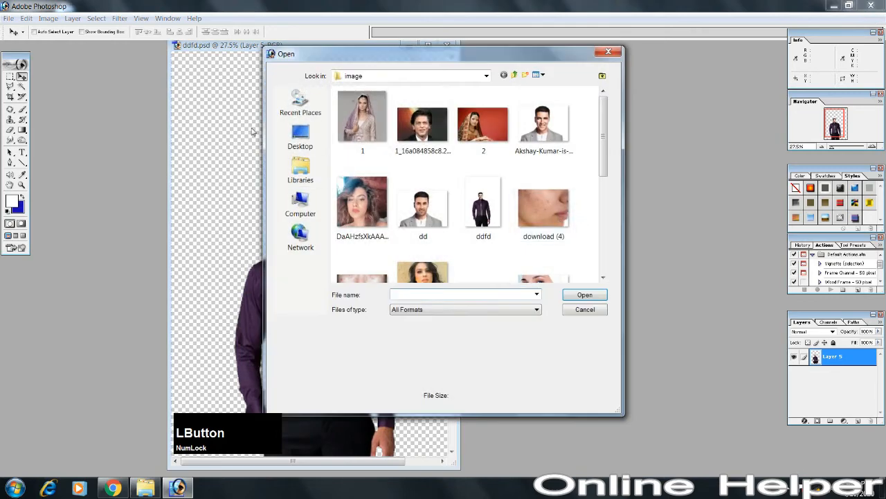
left_click(304, 202)
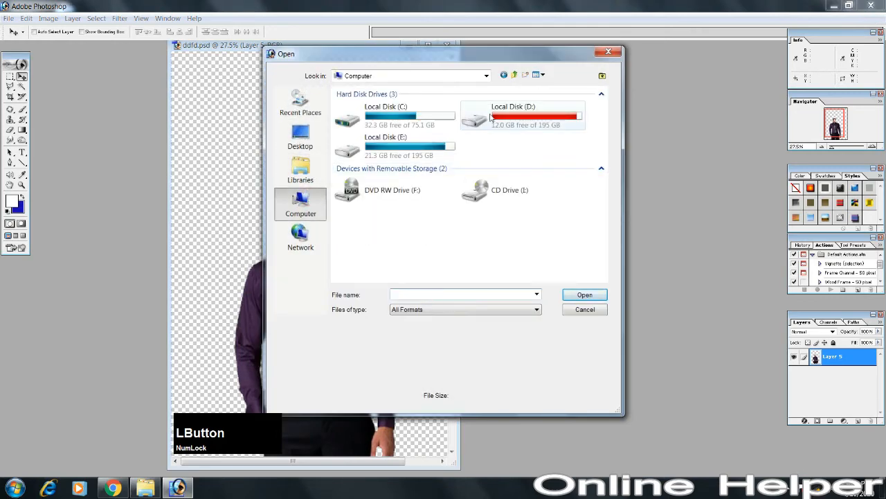
double_click(490, 119)
left_click(353, 205)
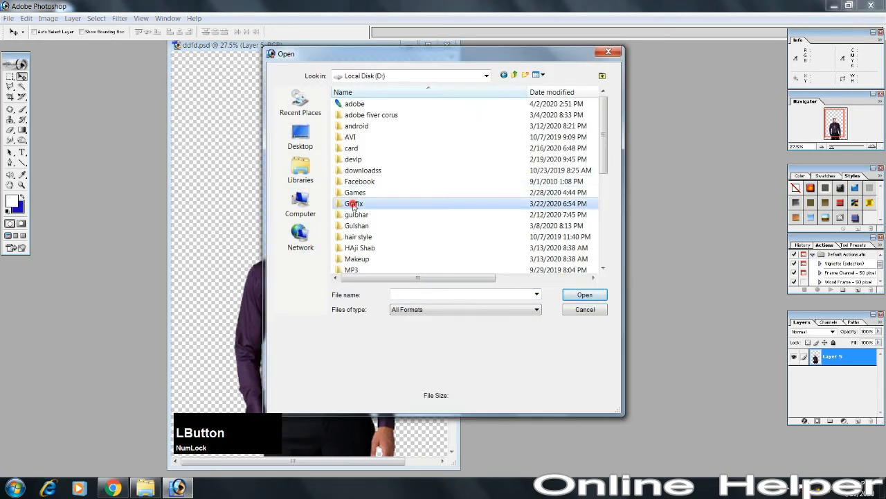
double_click(353, 203)
double_click(361, 202)
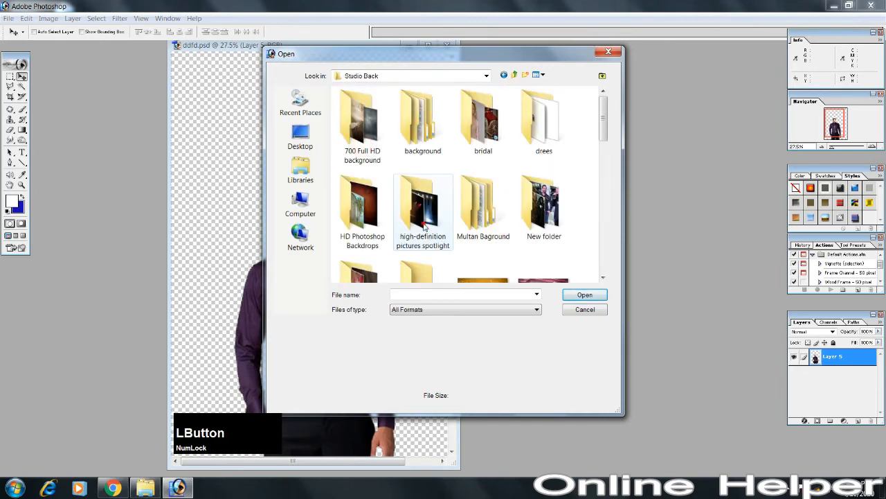
left_click(425, 227)
scroll(424, 229, "down", 1)
scroll(473, 252, "down", 5)
double_click(483, 270)
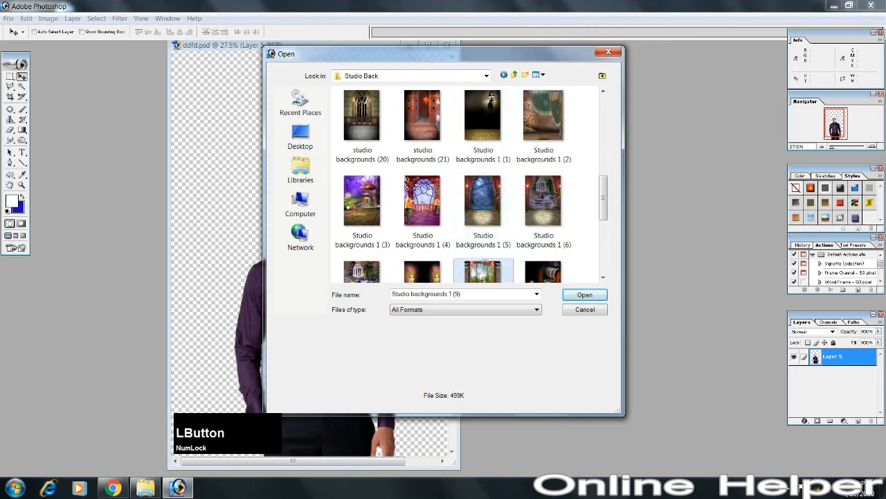
- Copy the merged figure from ddfd.psd into the studio background document, maximize that document, and position the figure over the scene
left_click_drag(160, 56, 558, 77)
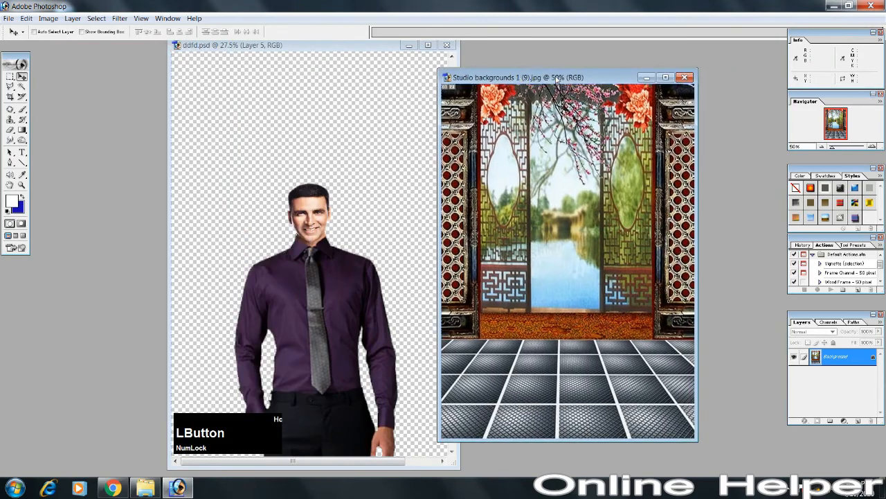
key("v")
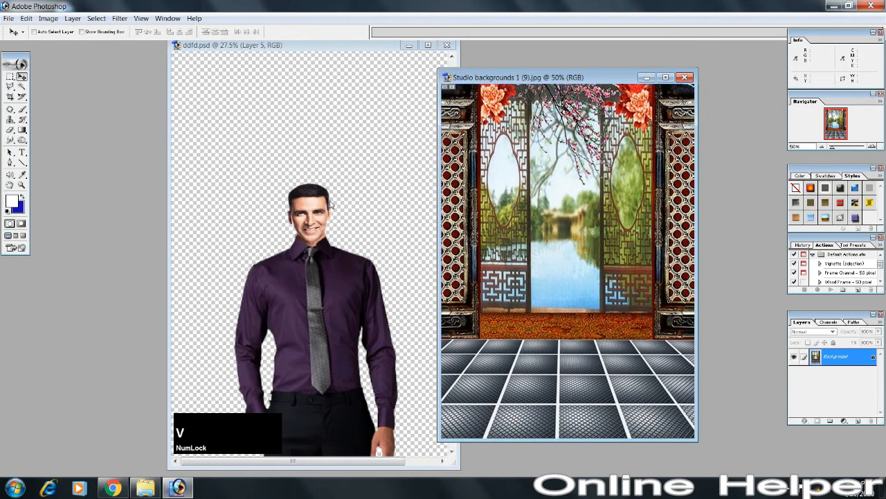
left_click_drag(318, 239, 658, 79)
left_click(663, 78)
left_click_drag(356, 231, 425, 172)
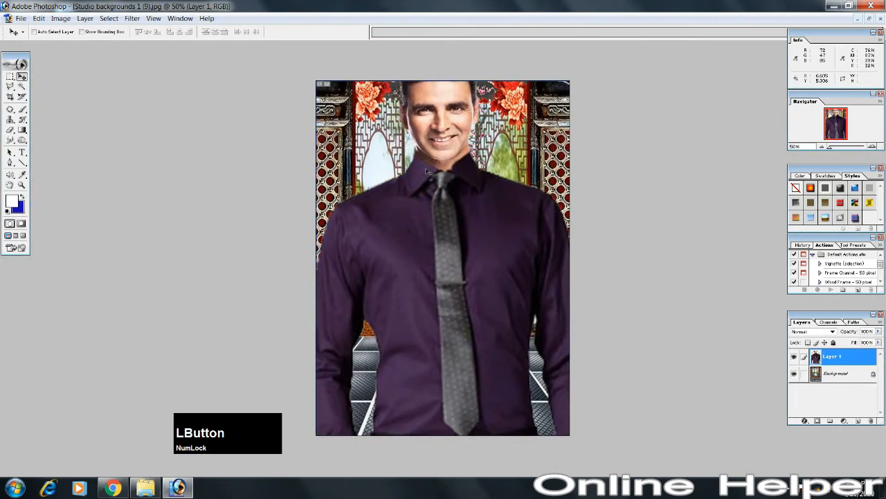
- Scale the figure down proportionally to about 52%, place it standing over the tiled floor in front of the doorway, and apply the transform
key("ctrl")
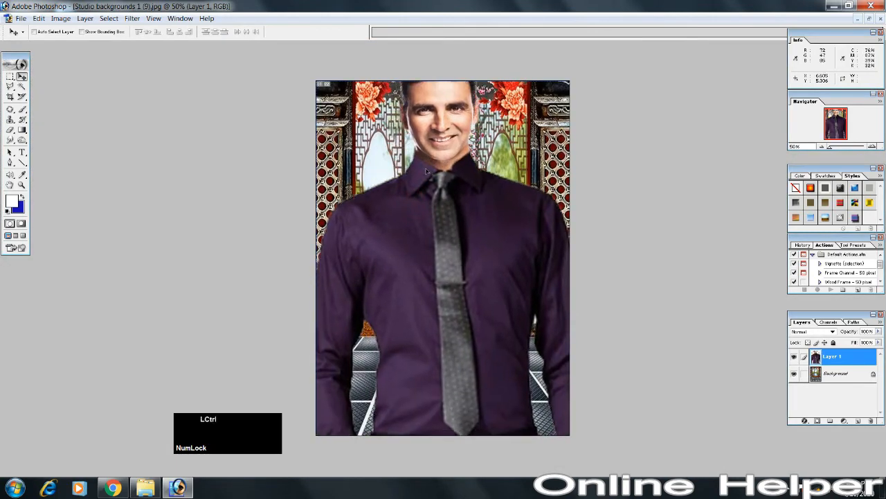
key("ctrl+t")
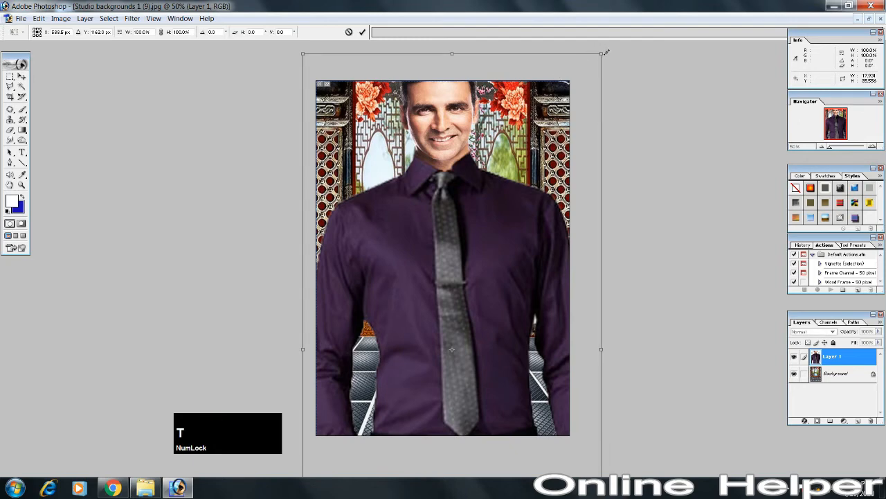
key("shift")
left_click_drag(606, 52, 493, 269)
left_click_drag(413, 321, 469, 255)
key("shift")
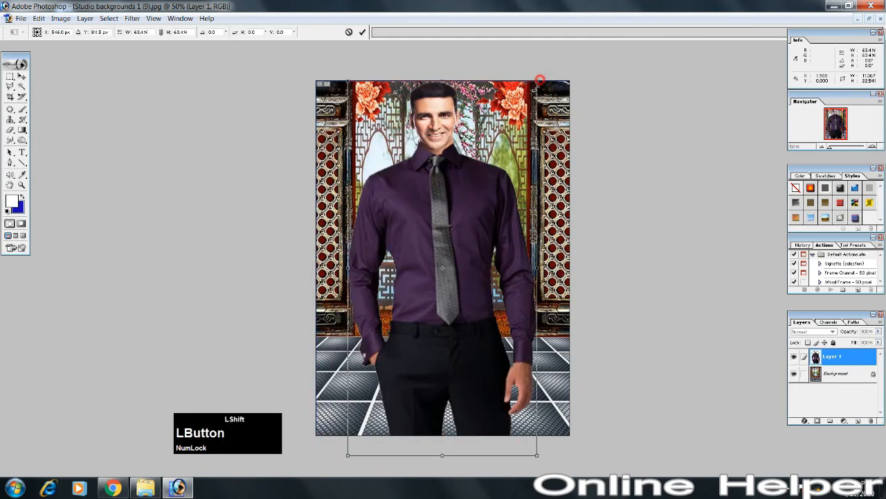
left_click_drag(538, 81, 504, 147)
left_click_drag(452, 233, 449, 222)
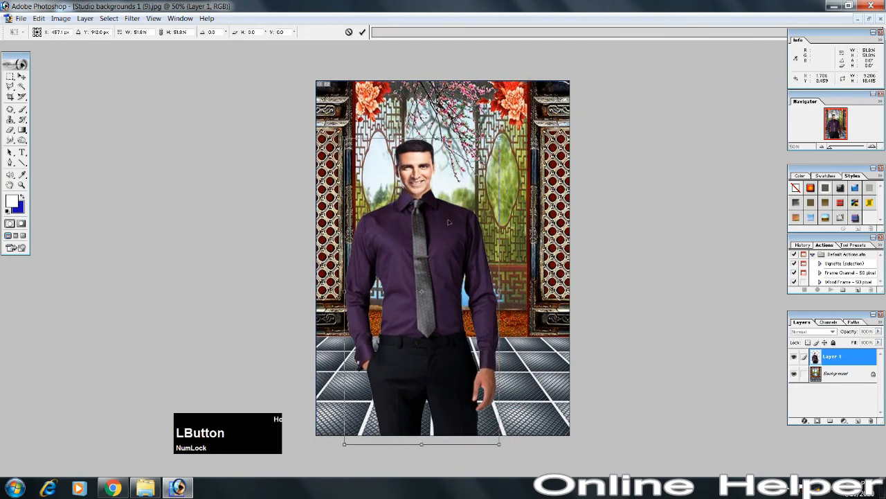
double_click(447, 223)
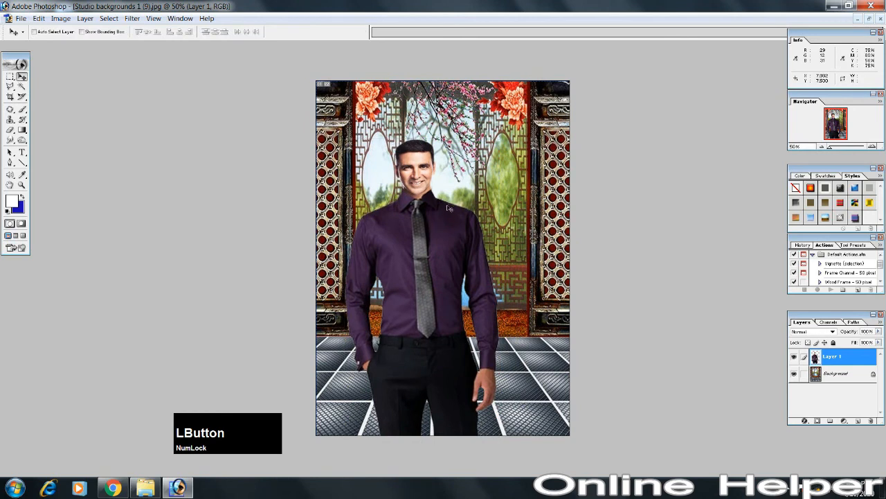